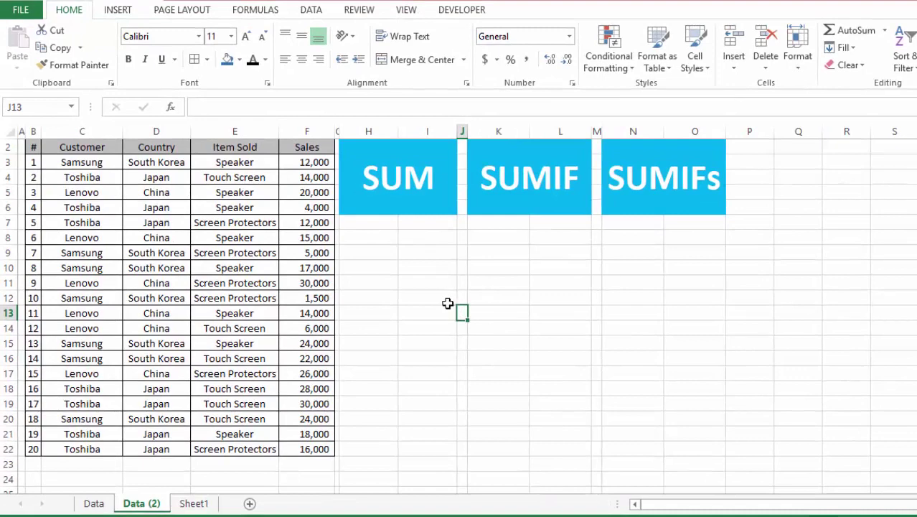
Step: Review the Customer, Country, Item Sold and Sales columns of the sales table
{"action": "left_click_drag", "start_coordinate": [311, 207], "coordinate": [316, 391]}
{"action": "left_click_drag", "start_coordinate": [235, 207], "coordinate": [289, 403]}
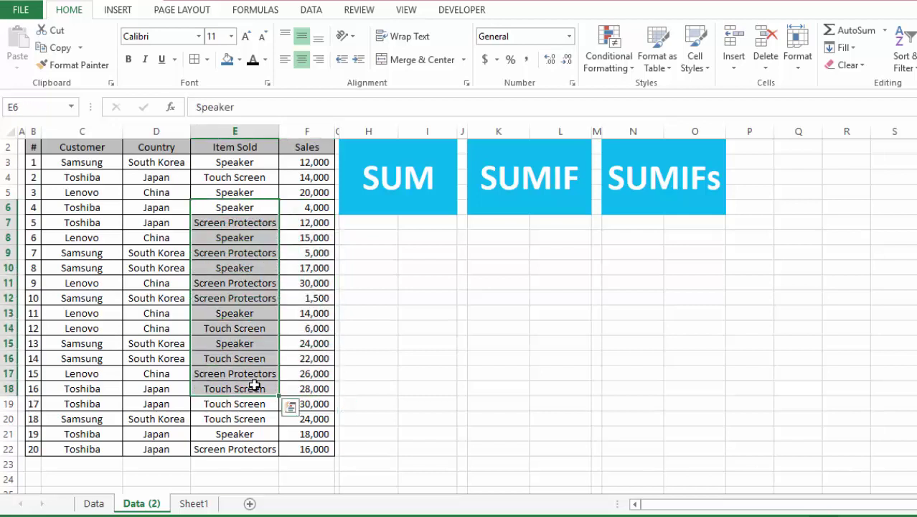
{"action": "left_click_drag", "start_coordinate": [82, 237], "coordinate": [93, 358]}
{"action": "left_click_drag", "start_coordinate": [148, 222], "coordinate": [173, 359]}
{"action": "left_click_drag", "start_coordinate": [82, 192], "coordinate": [264, 374]}
{"action": "left_click", "coordinate": [305, 297]}
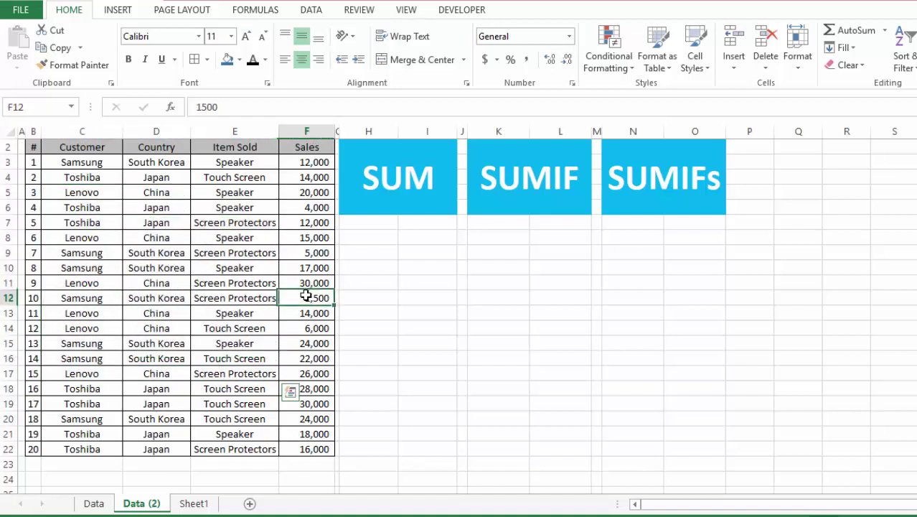
{"action": "left_click", "coordinate": [388, 279]}
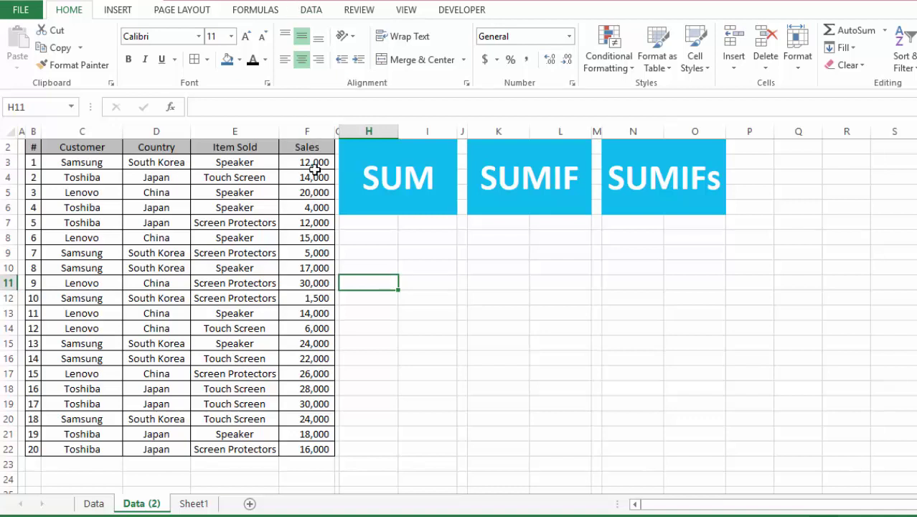
{"action": "left_click_drag", "start_coordinate": [309, 162], "coordinate": [299, 450]}
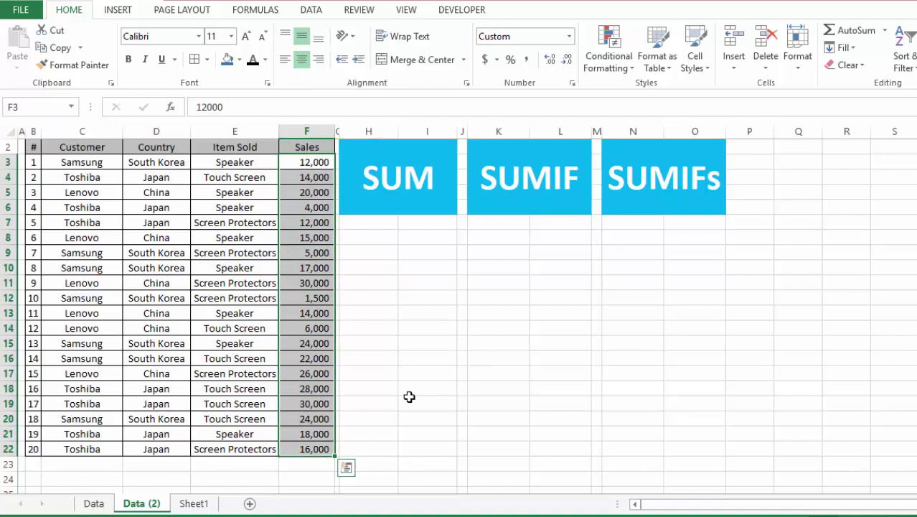
{"action": "left_click", "coordinate": [379, 391]}
Step: Total the Sales values F3:F22 in cell F23 with AutoSum and clear the cell again
{"action": "left_click", "coordinate": [318, 463]}
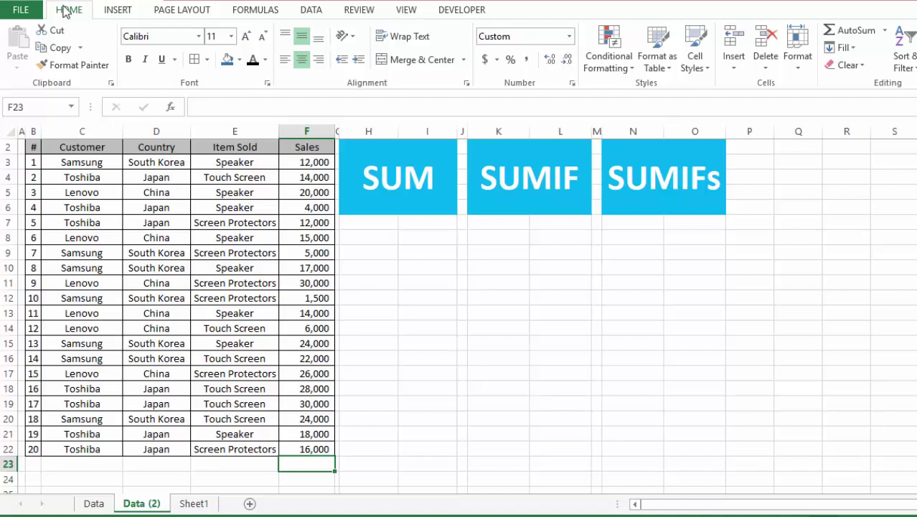
{"action": "left_click", "coordinate": [856, 32]}
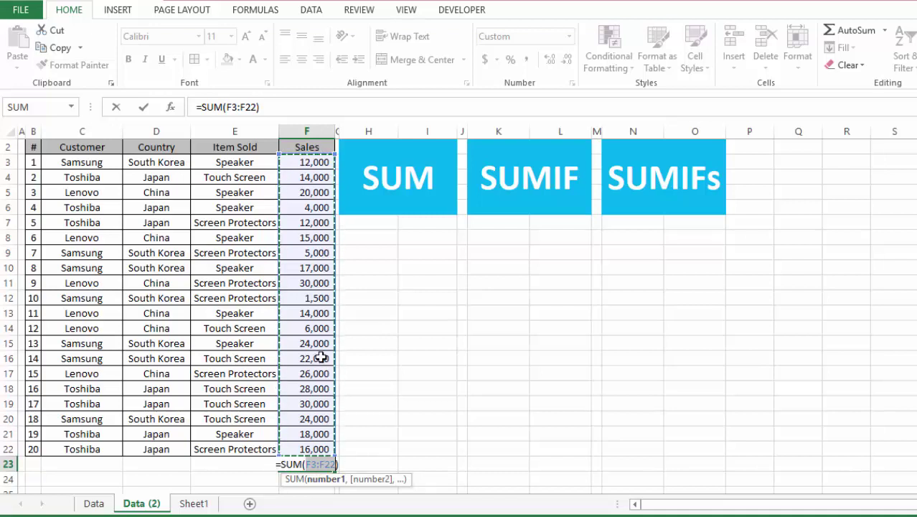
{"action": "key", "text": "Return"}
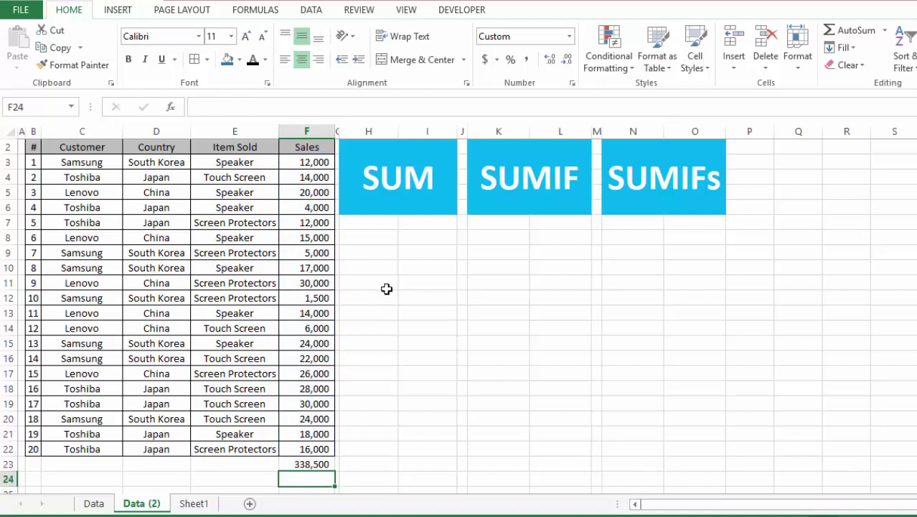
{"action": "left_click", "coordinate": [324, 463]}
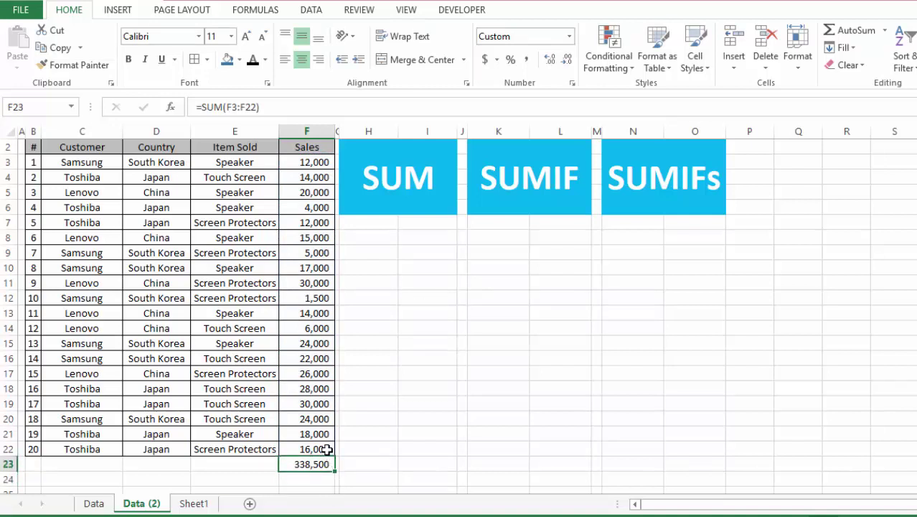
{"action": "key", "text": "Delete"}
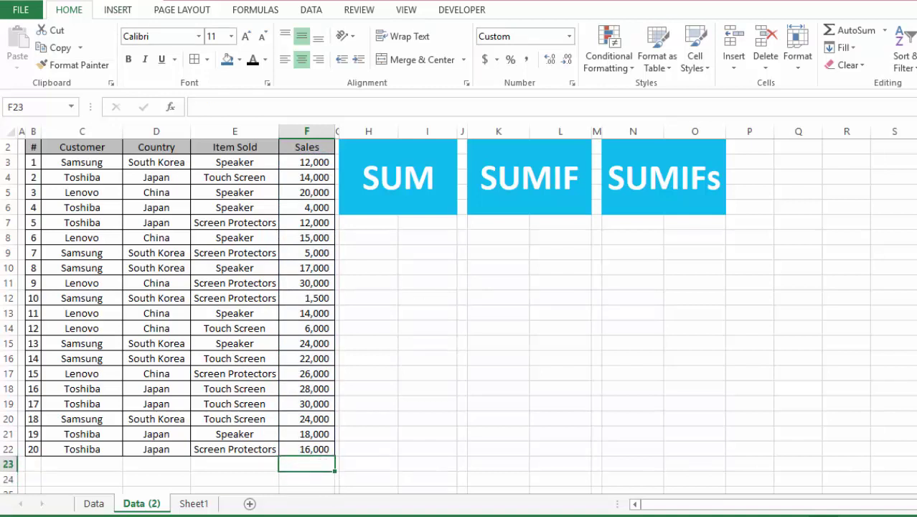
Step: Insert the Sum function from the AutoSum choices into F23 for F3:F22, and delete the formula
{"action": "left_click", "coordinate": [887, 36]}
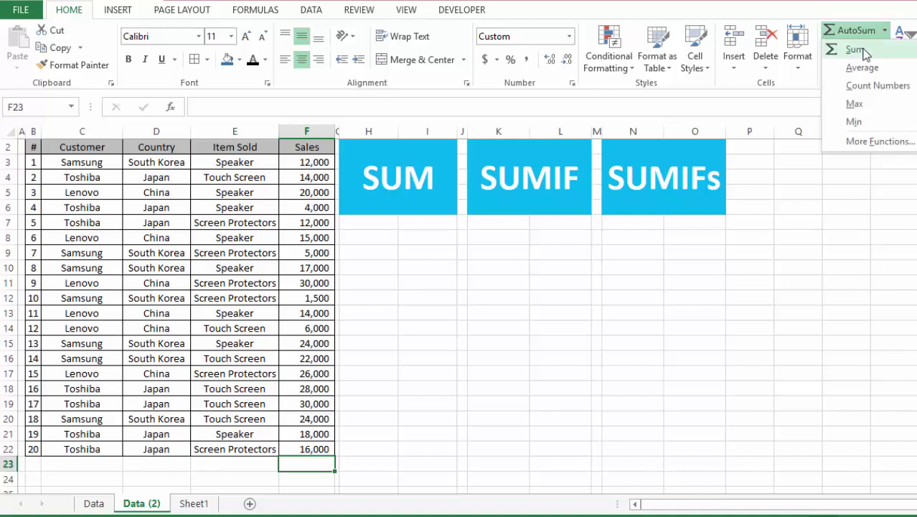
{"action": "left_click", "coordinate": [855, 50]}
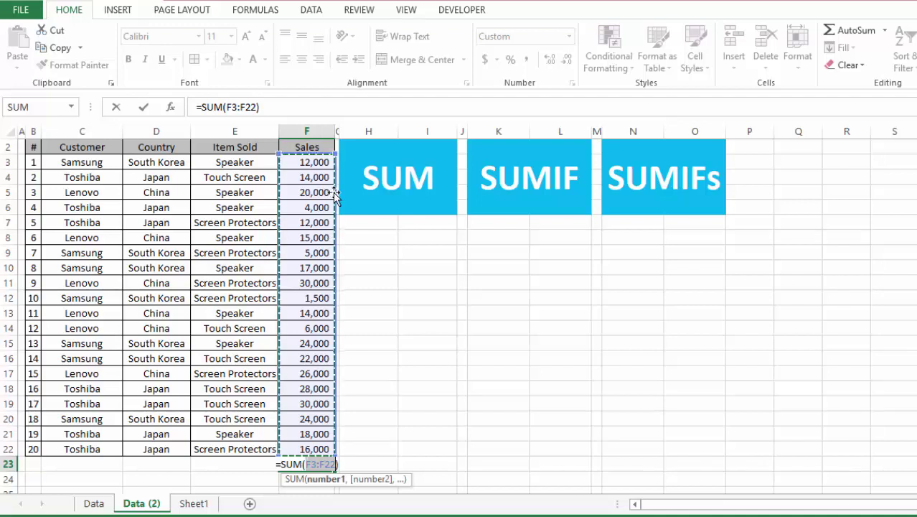
{"action": "key", "text": "Return"}
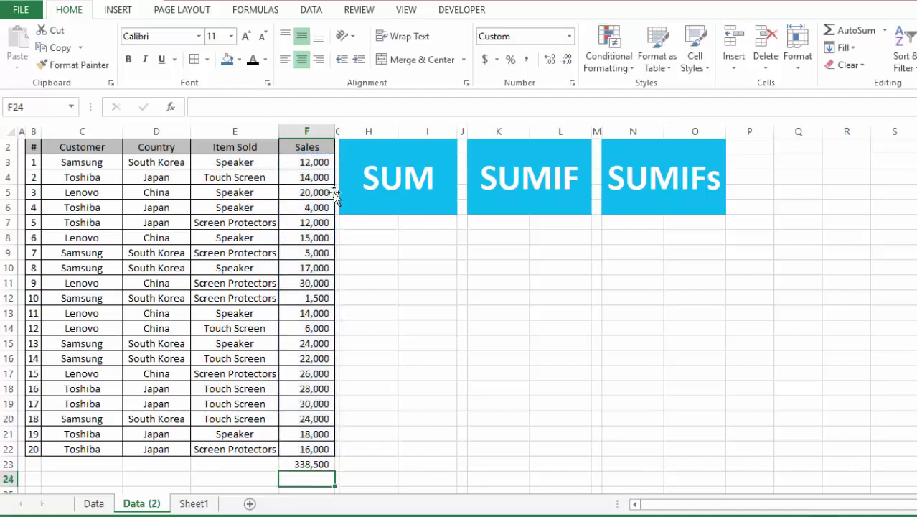
{"action": "left_click", "coordinate": [316, 462]}
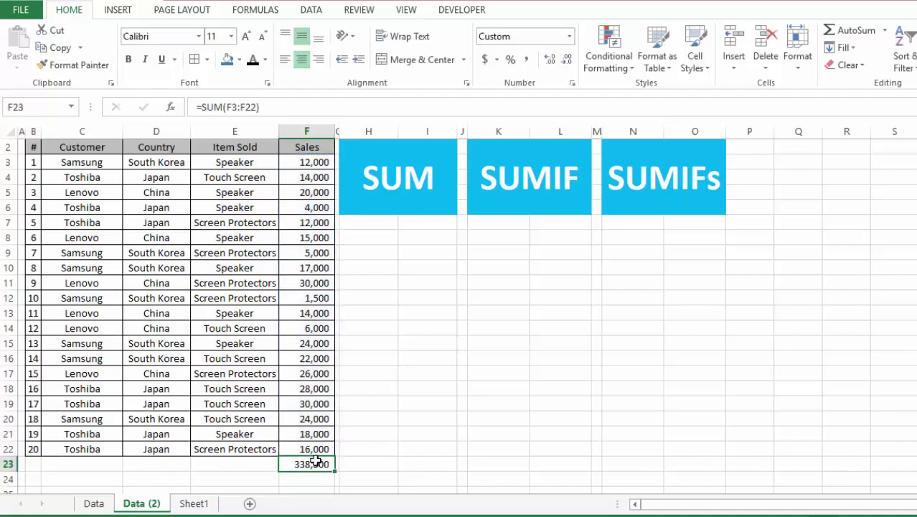
{"action": "key", "text": "Delete"}
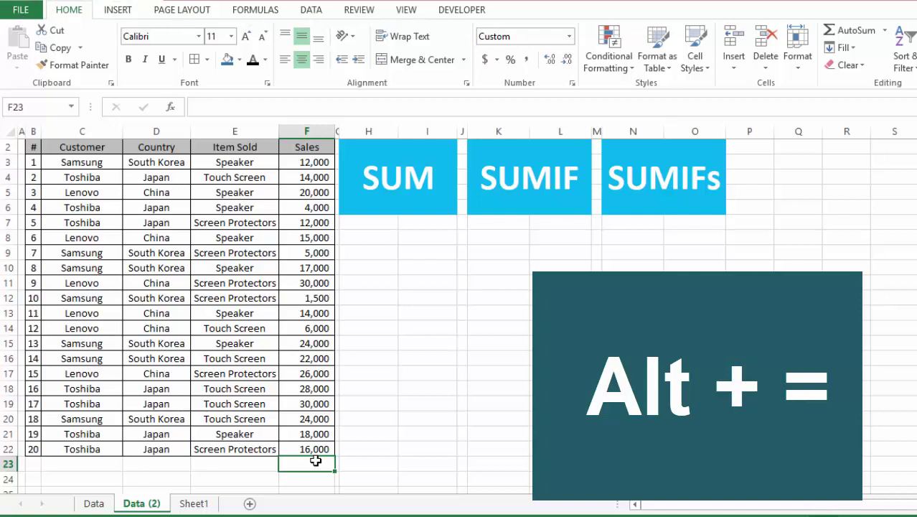
Step: Generate the automatic sum of F3:F22 in F23 once more and remove it
{"action": "key", "text": "alt+equal"}
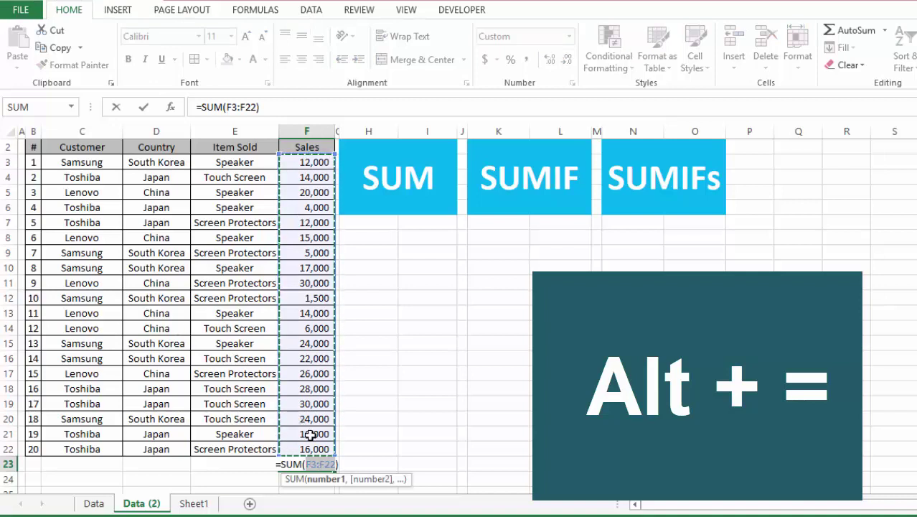
{"action": "key", "text": "Return"}
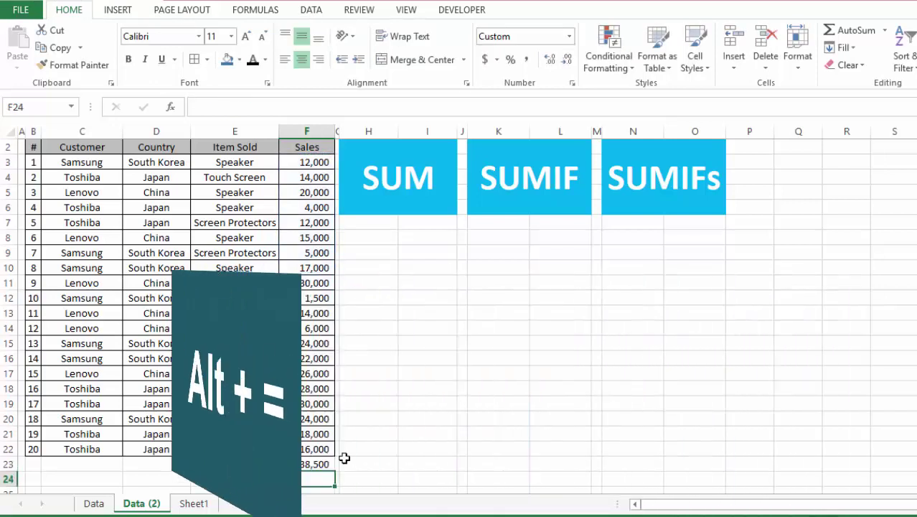
{"action": "left_click", "coordinate": [324, 463]}
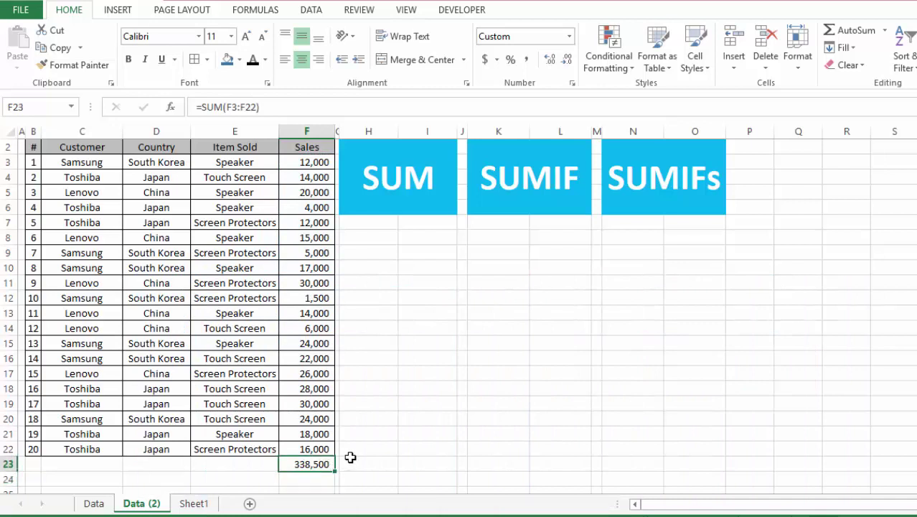
{"action": "key", "text": "Delete"}
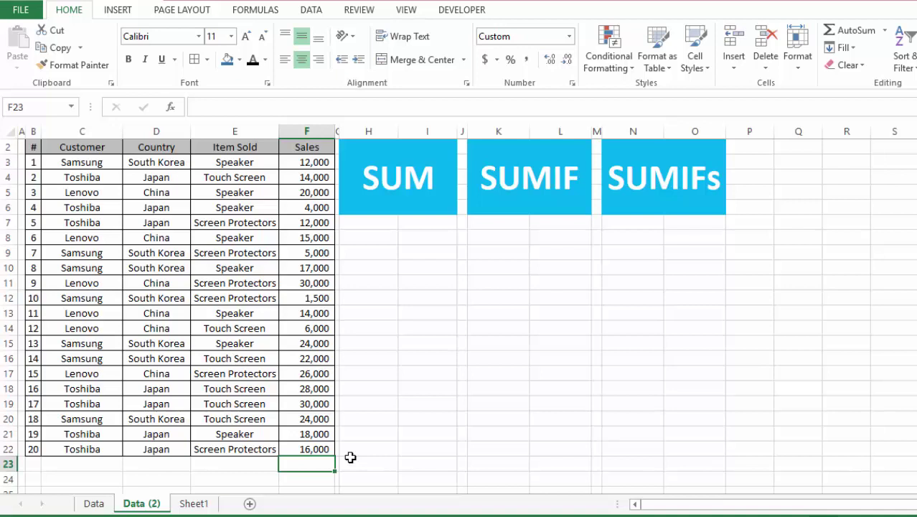
Step: Enter the formula =SUM(F3:F22) manually in cell F23 to total the Sales column
{"action": "type", "text": "=sum"}
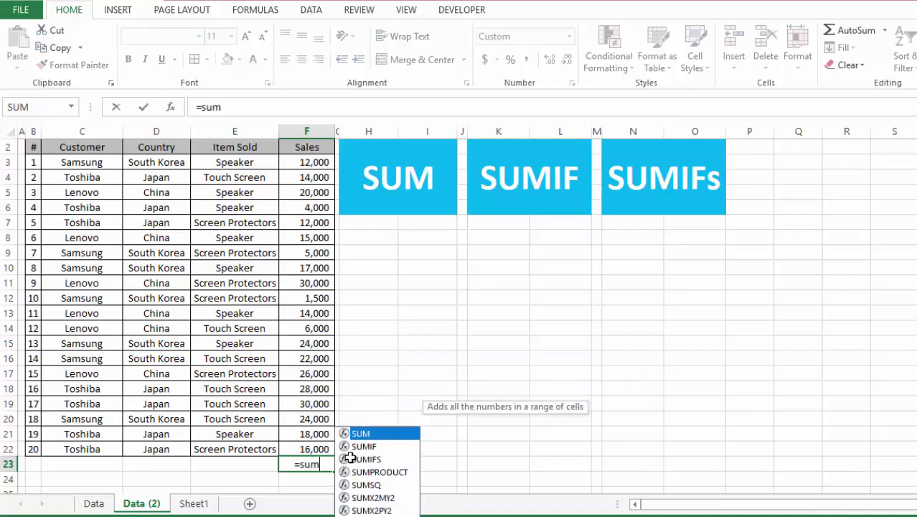
{"action": "type", "text": "("}
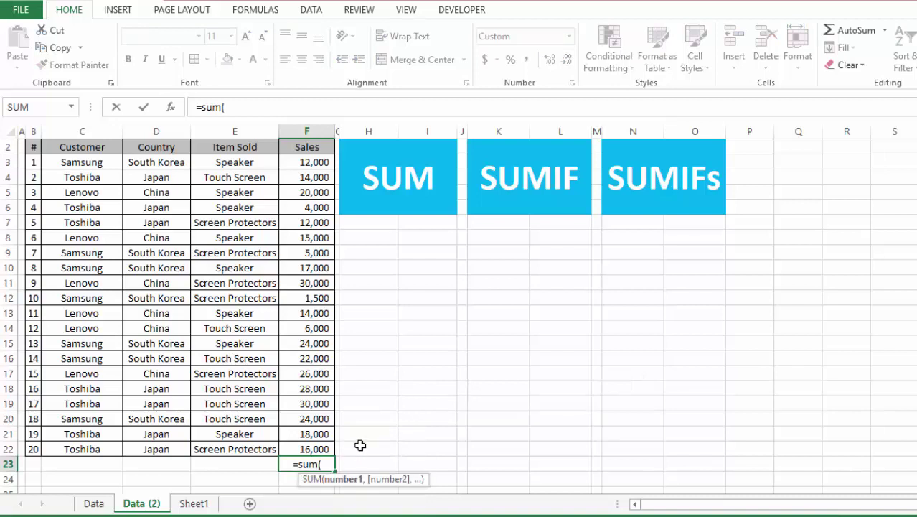
{"action": "left_click_drag", "start_coordinate": [318, 163], "coordinate": [317, 446]}
{"action": "type", "text": ")"}
{"action": "key", "text": "Return"}
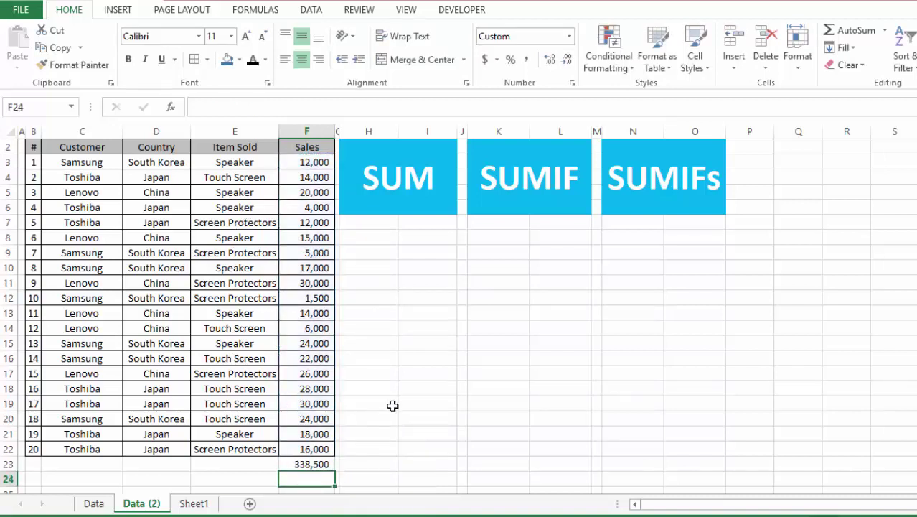
{"action": "left_click", "coordinate": [322, 463]}
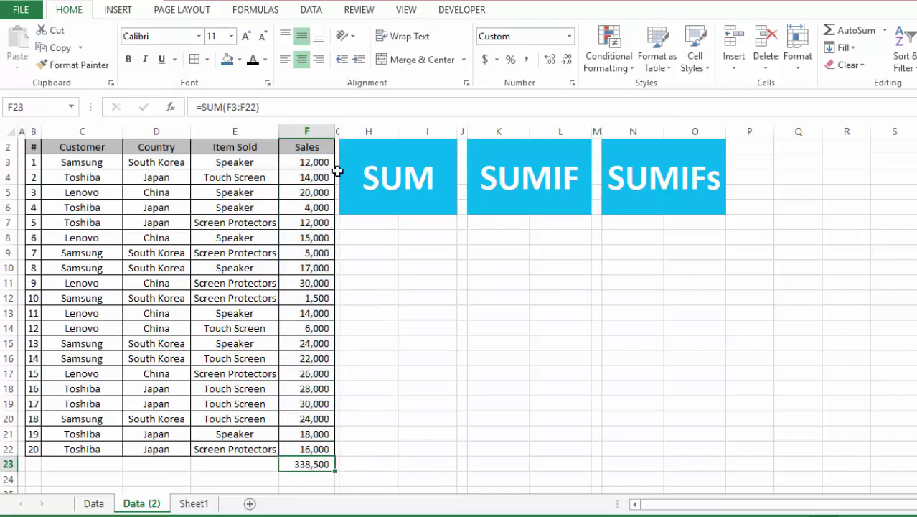
Step: Copy the Sales values F3:F22 into column Q, starting at cell Q3
{"action": "left_click_drag", "start_coordinate": [318, 163], "coordinate": [318, 446]}
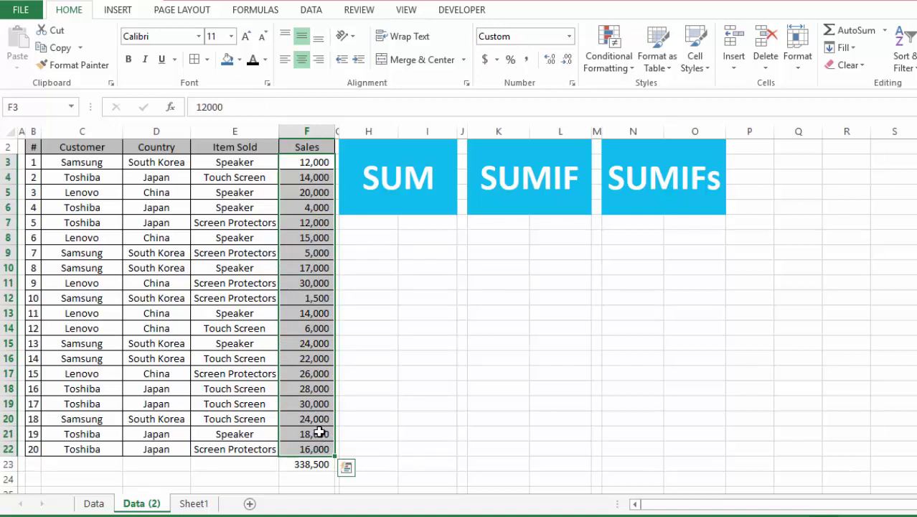
{"action": "key", "text": "ctrl+c"}
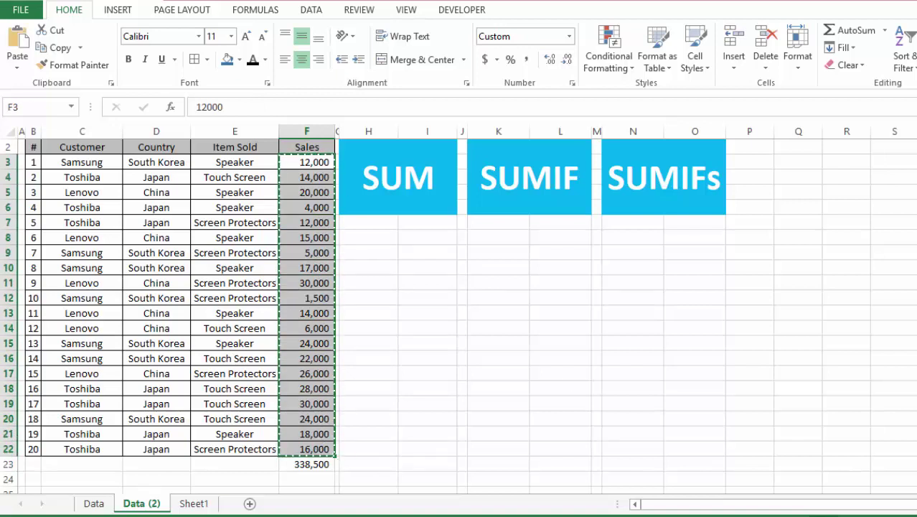
{"action": "left_click", "coordinate": [789, 165]}
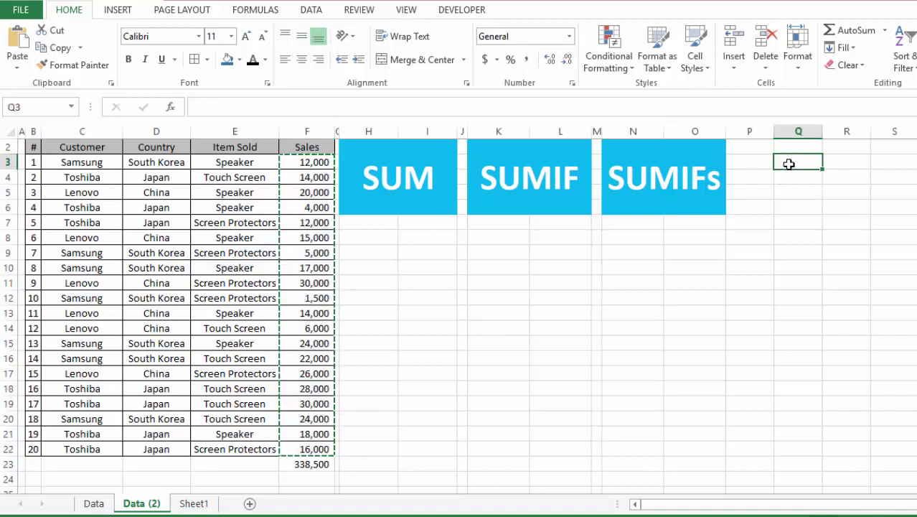
{"action": "key", "text": "ctrl+v"}
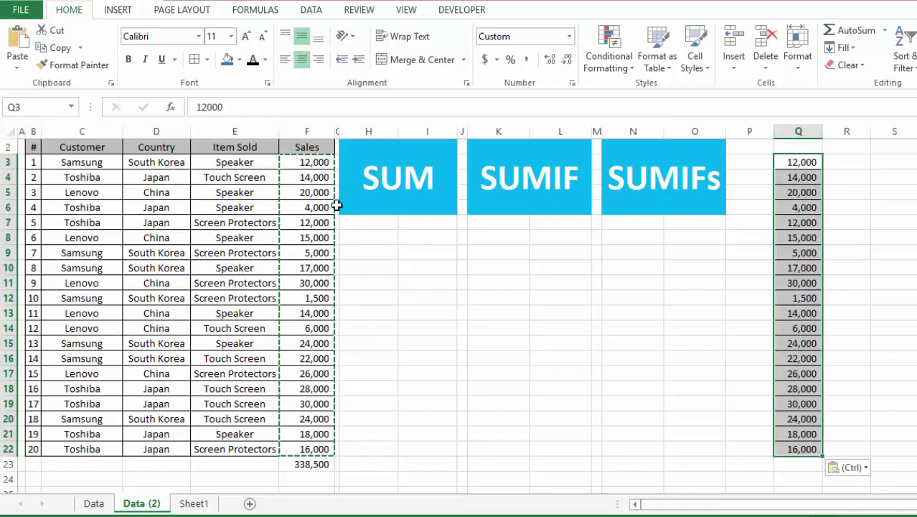
{"action": "left_click", "coordinate": [802, 164]}
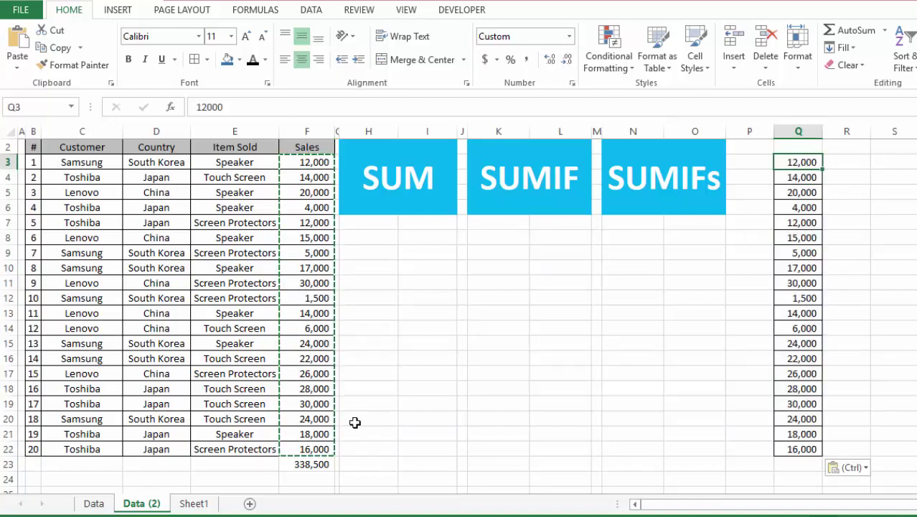
{"action": "left_click", "coordinate": [389, 284]}
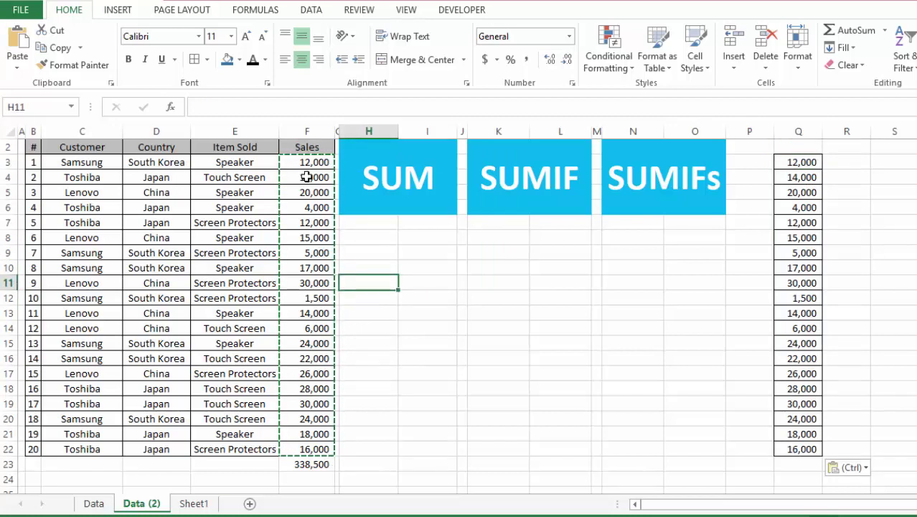
{"action": "left_click_drag", "start_coordinate": [306, 177], "coordinate": [309, 389]}
{"action": "left_click_drag", "start_coordinate": [793, 192], "coordinate": [786, 290]}
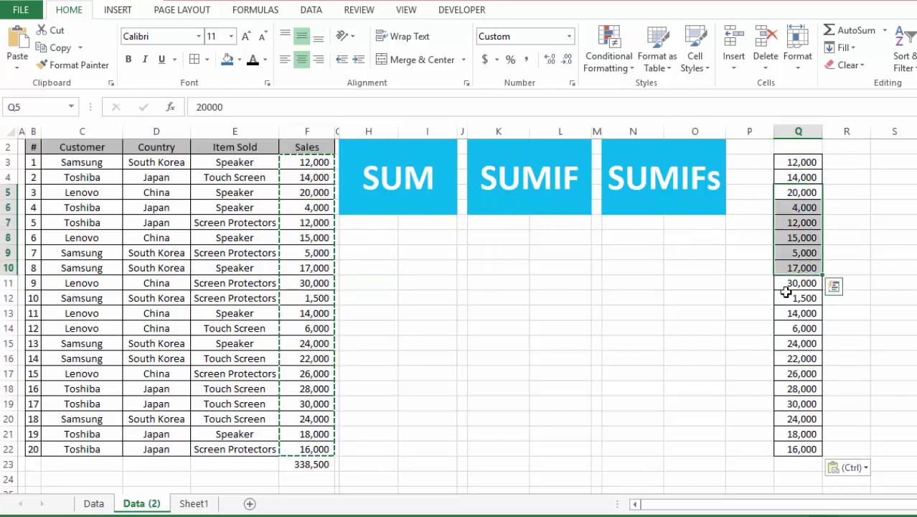
Step: Enter =SUM(F3:F22,Q3:Q22) in cell I10 to add up both separate sales ranges
{"action": "left_click", "coordinate": [421, 269]}
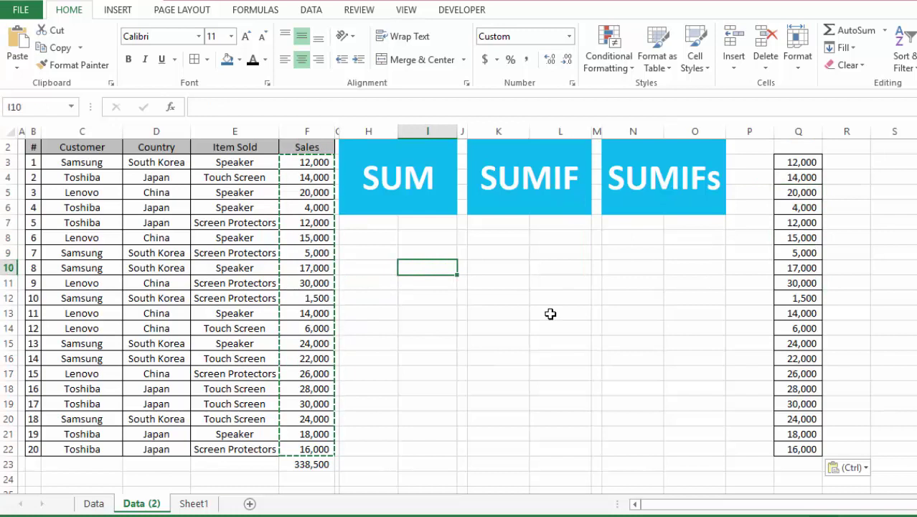
{"action": "type", "text": "=sum"}
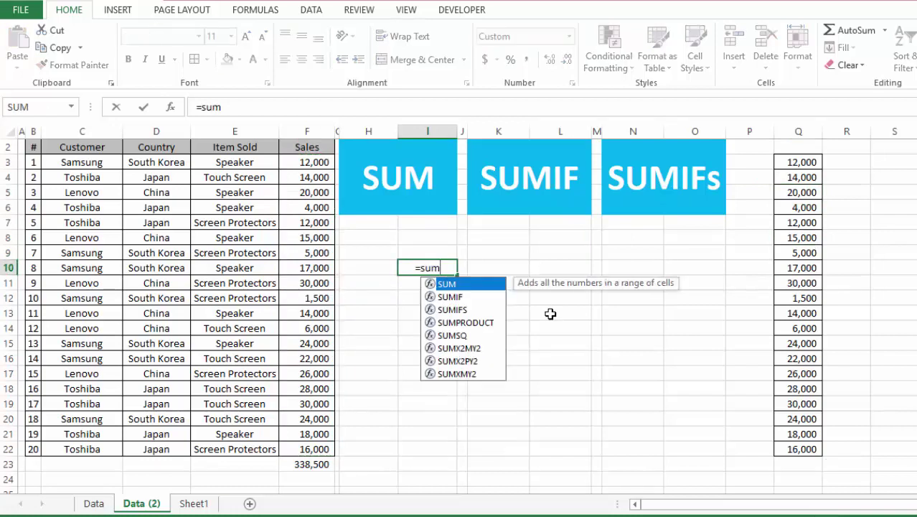
{"action": "key", "text": "Tab"}
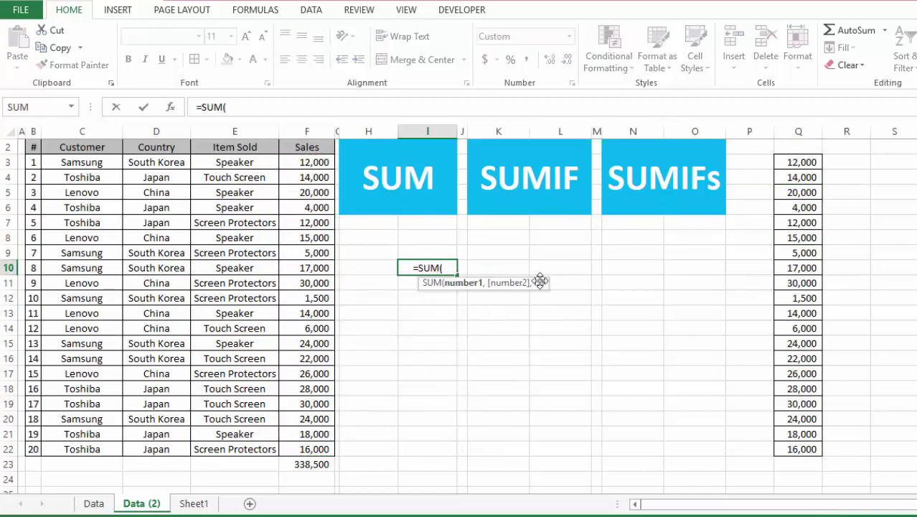
{"action": "left_click_drag", "start_coordinate": [303, 161], "coordinate": [307, 441]}
{"action": "type", "text": ","}
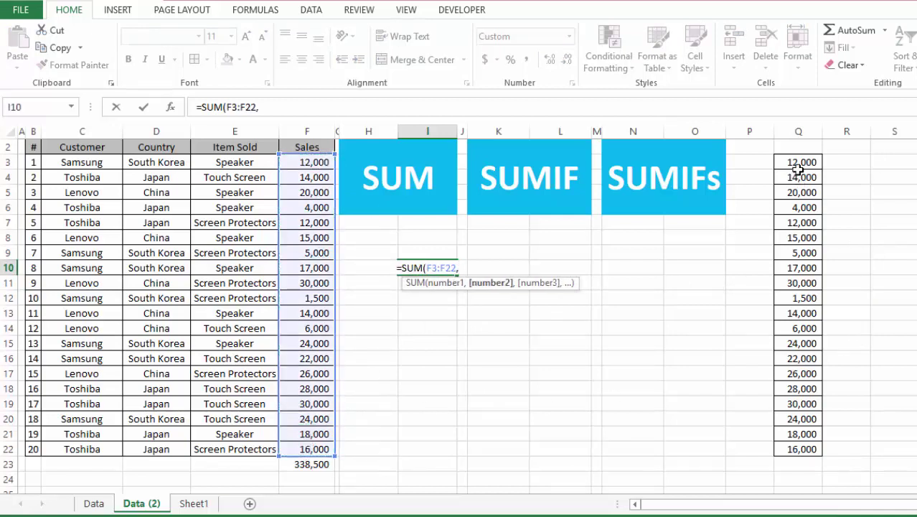
{"action": "left_click_drag", "start_coordinate": [801, 162], "coordinate": [790, 452]}
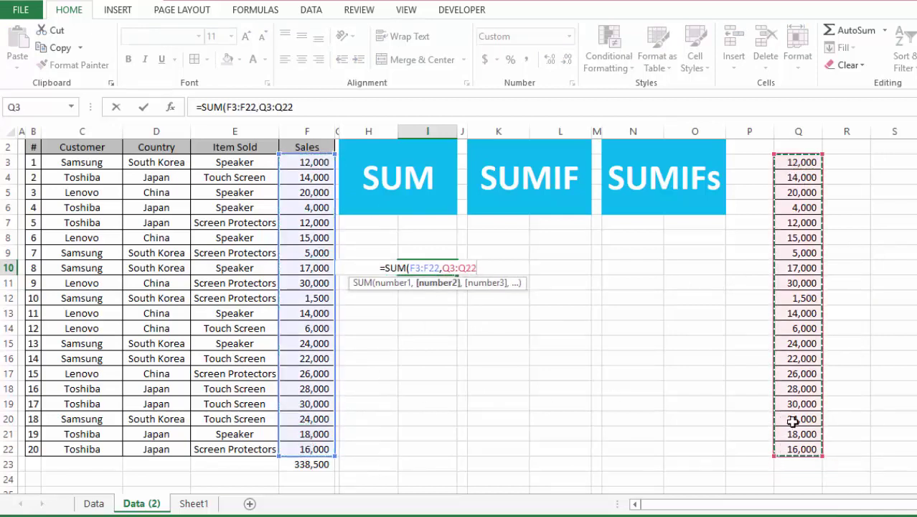
{"action": "type", "text": ")"}
{"action": "key", "text": "Return"}
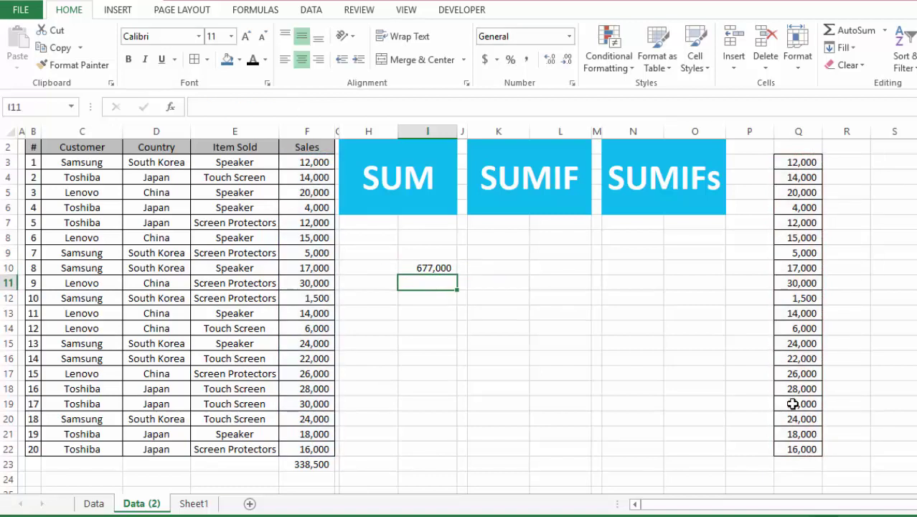
{"action": "left_click", "coordinate": [439, 261]}
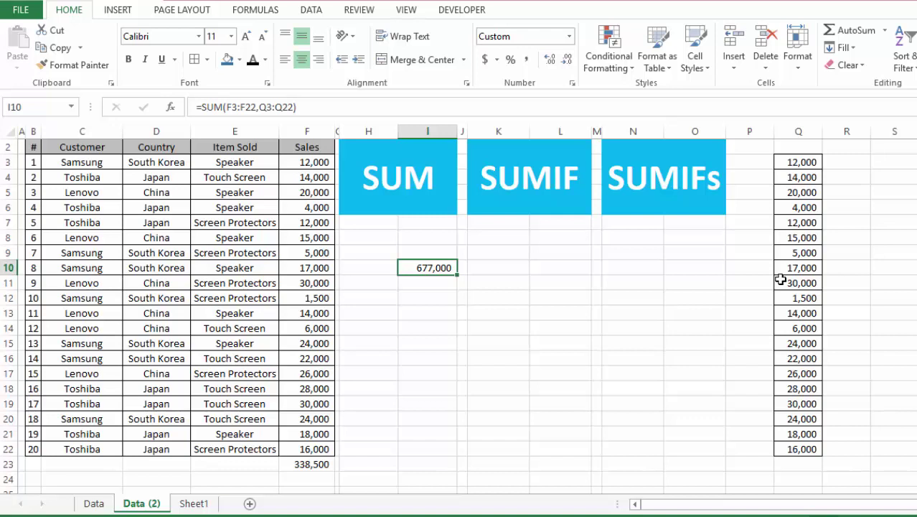
{"action": "left_click", "coordinate": [314, 265]}
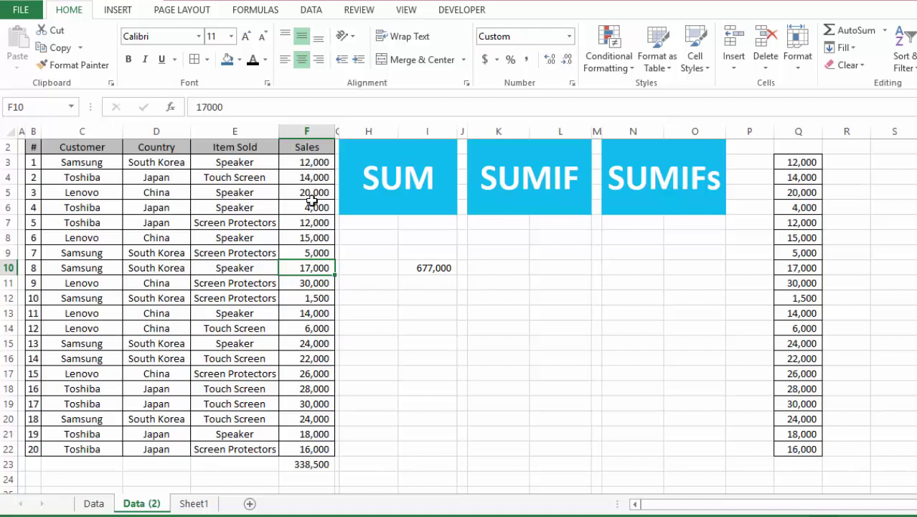
{"action": "left_click", "coordinate": [77, 220]}
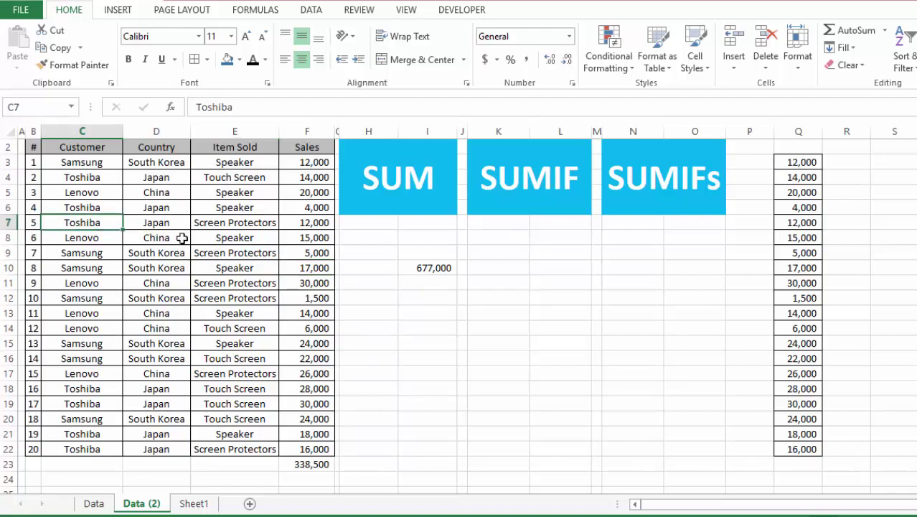
{"action": "left_click", "coordinate": [84, 204]}
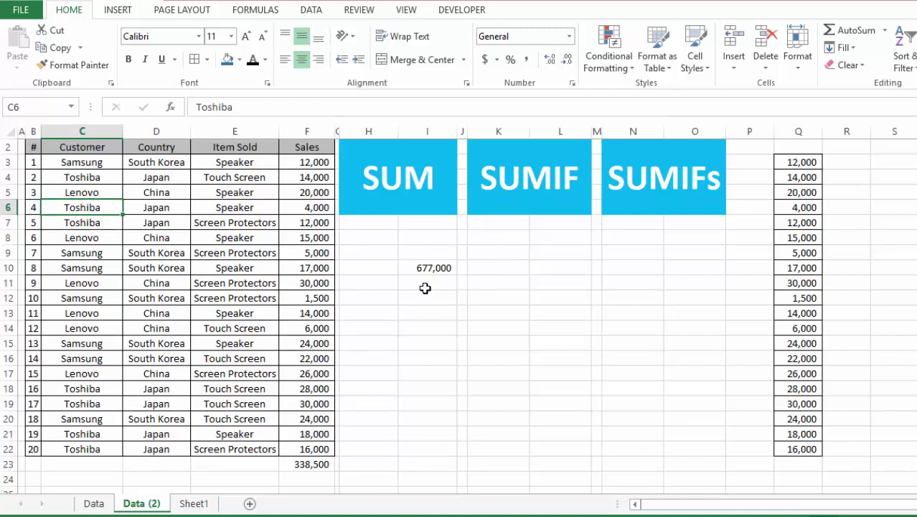
Step: Begin a SUMIF formula in cell L9 with the Customer entries C3:C22 as the criteria range
{"action": "left_click", "coordinate": [547, 256]}
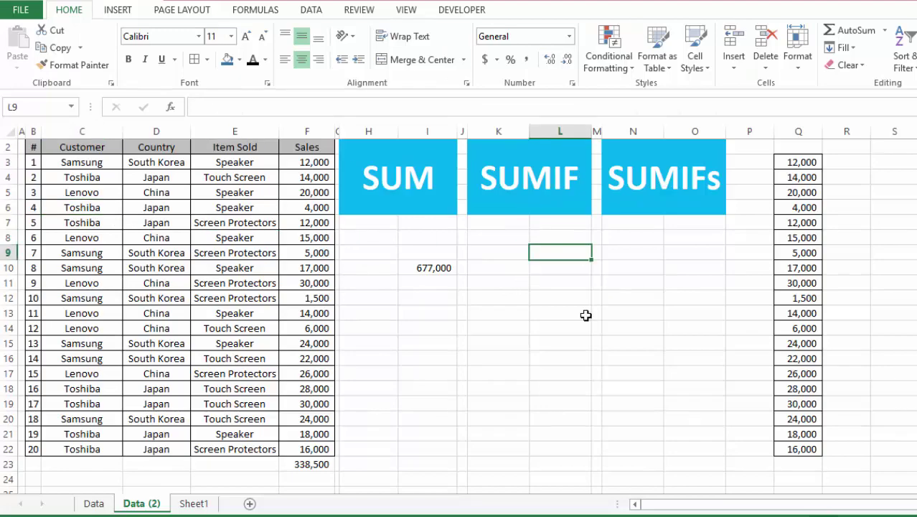
{"action": "type", "text": "=sumif"}
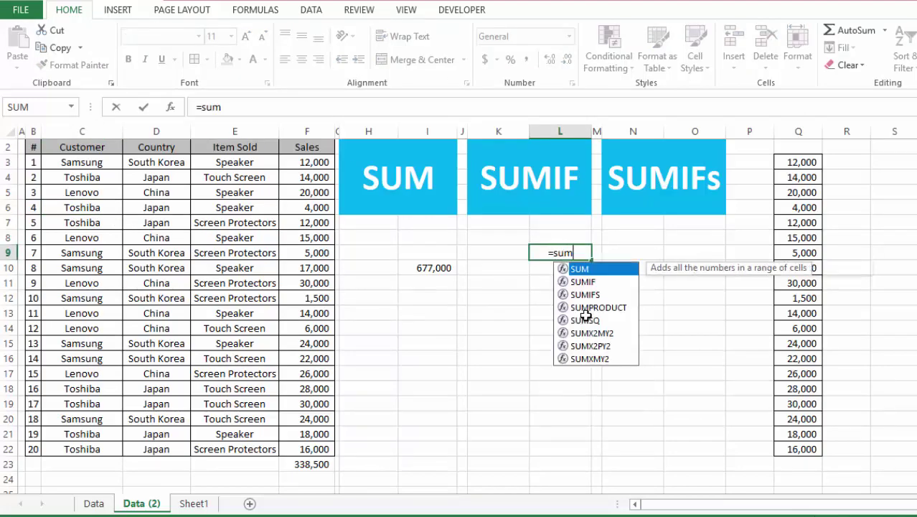
{"action": "key", "text": "Tab"}
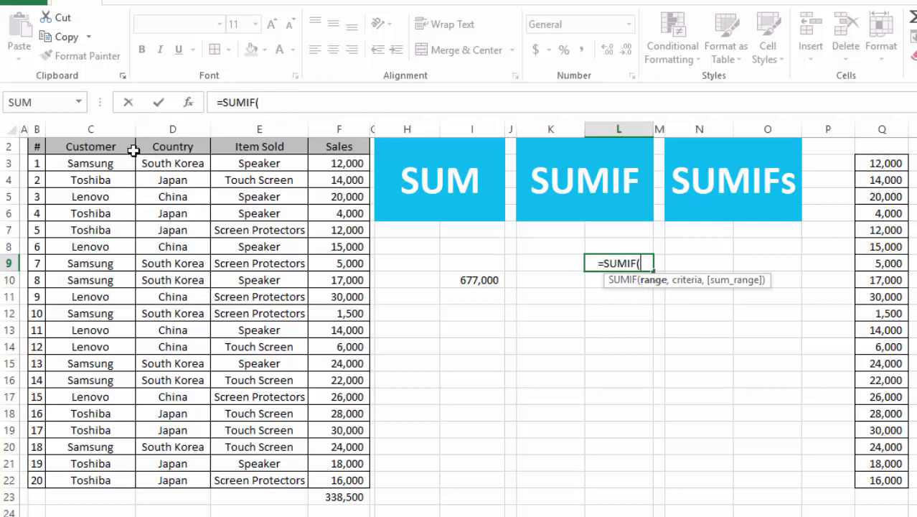
{"action": "left_click_drag", "start_coordinate": [87, 164], "coordinate": [76, 250]}
{"action": "left_click_drag", "start_coordinate": [64, 406], "coordinate": [74, 483]}
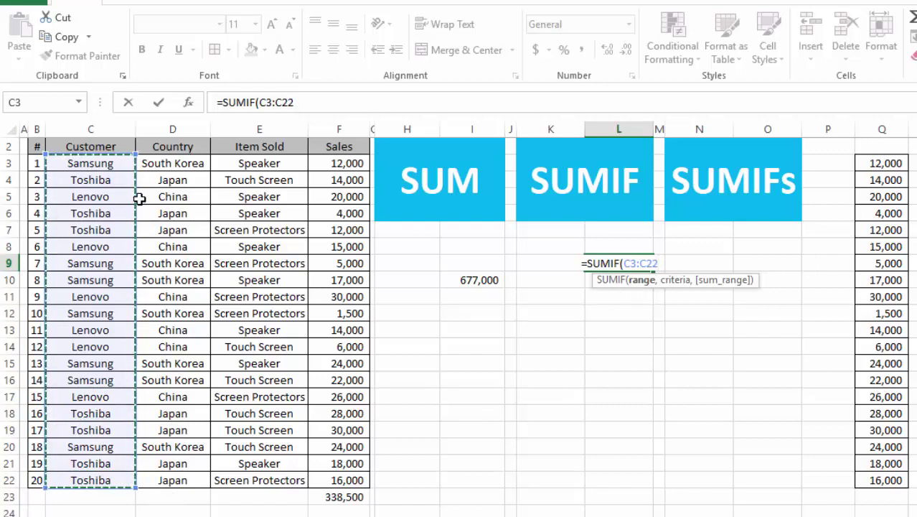
{"action": "type", "text": ","}
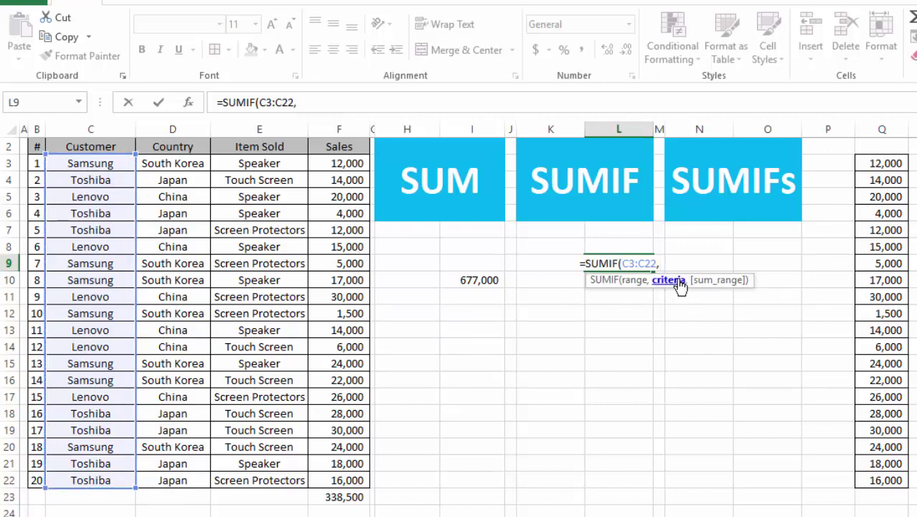
{"action": "left_click", "coordinate": [104, 215]}
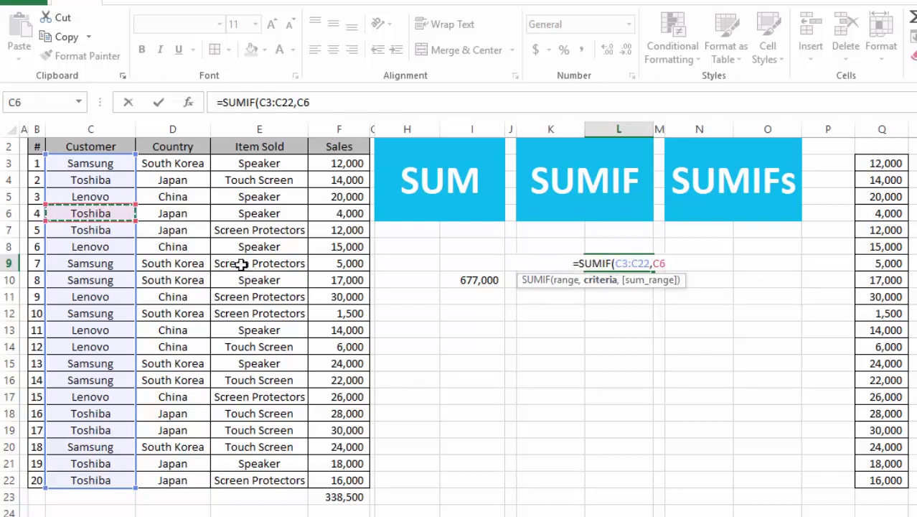
{"action": "key", "text": "BackSpace"}
{"action": "key", "text": "BackSpace"}
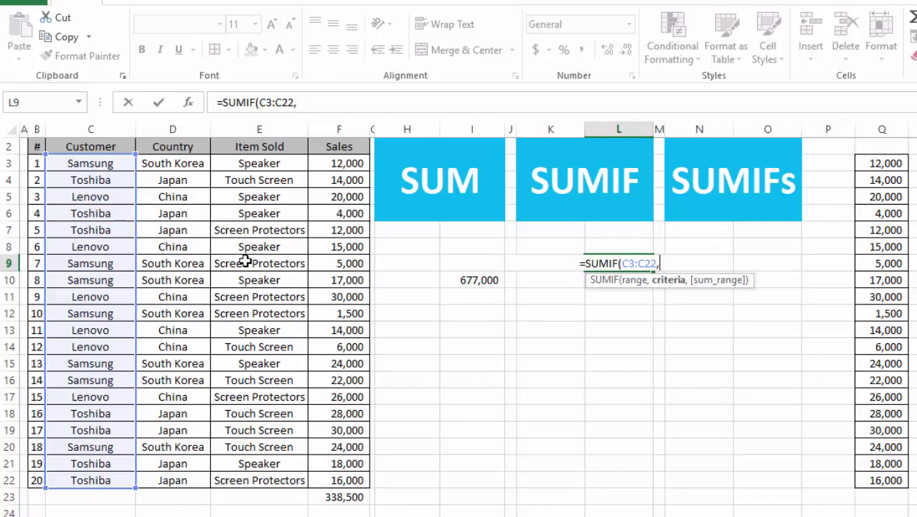
Step: Complete the SUMIF formula in L9 with "toshiba" as the criteria and the Sales values F3:F22 as the sum range
{"action": "type", "text": "\"toshiba"}
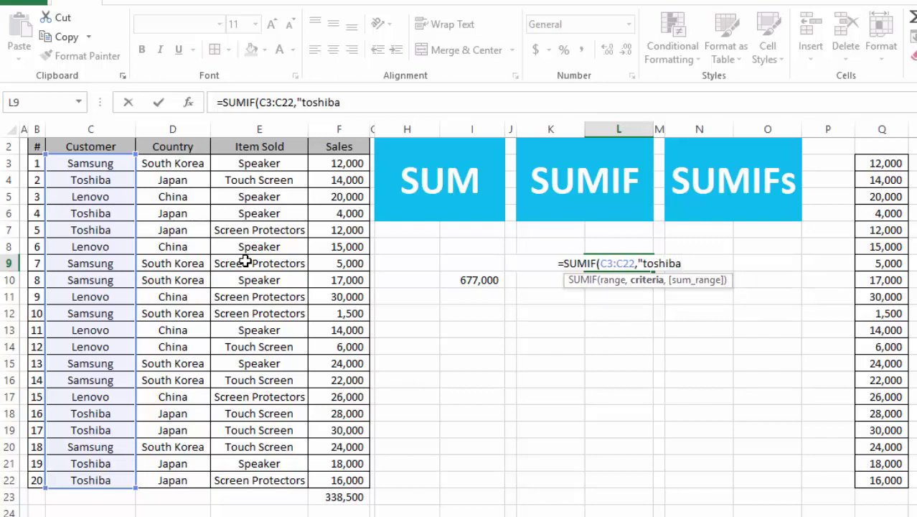
{"action": "type", "text": "\","}
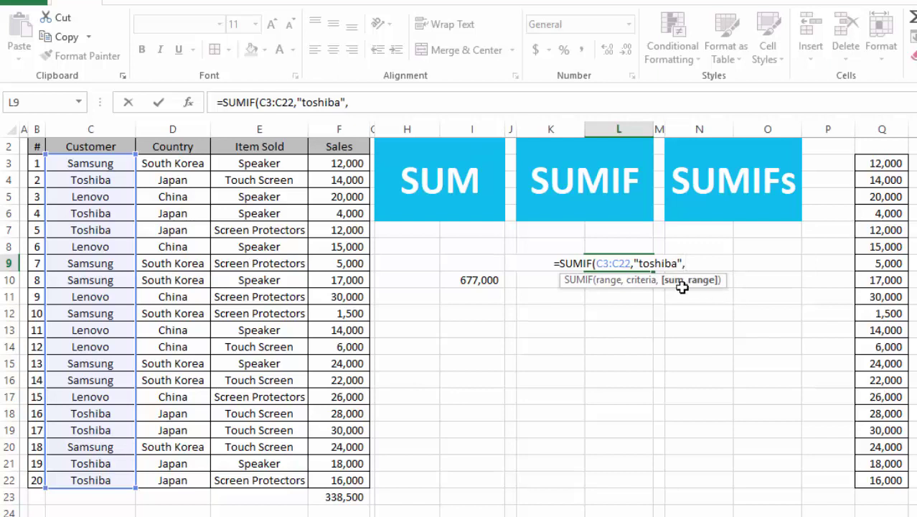
{"action": "left_click_drag", "start_coordinate": [349, 161], "coordinate": [355, 480]}
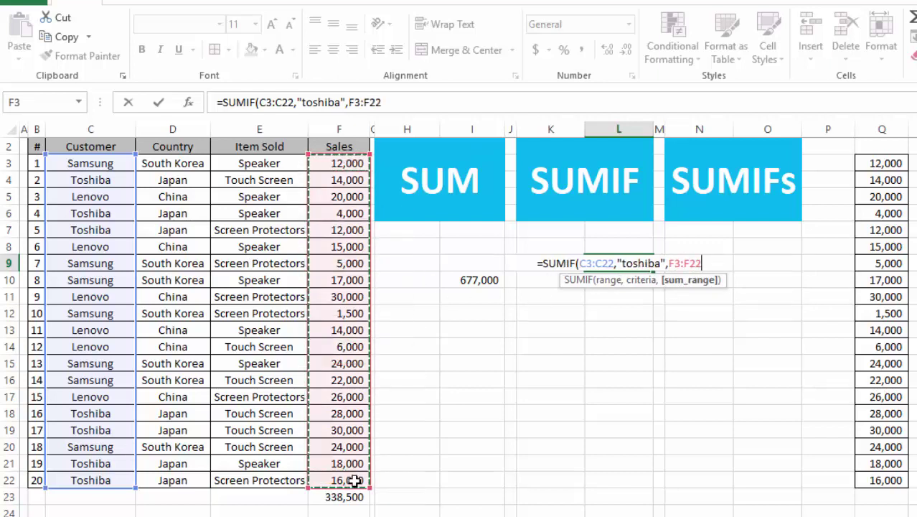
{"action": "type", "text": ")"}
{"action": "key", "text": "Return"}
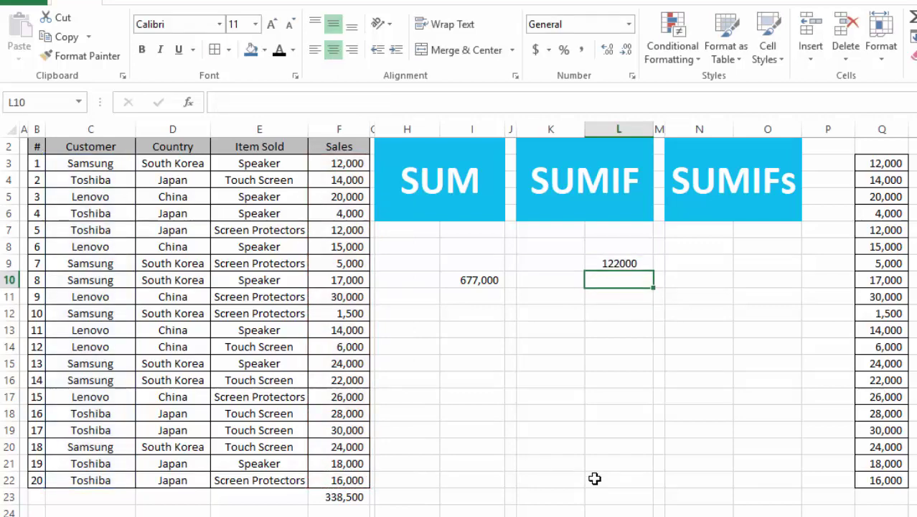
{"action": "left_click", "coordinate": [615, 263]}
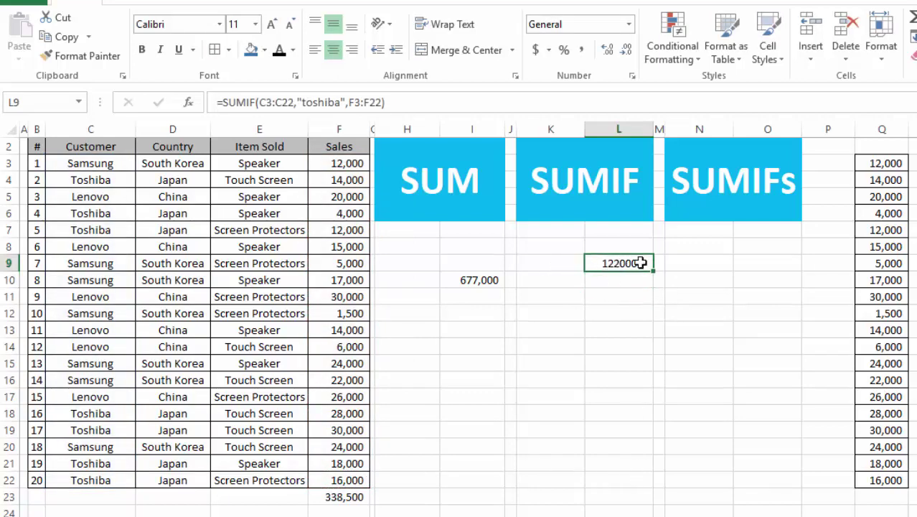
Step: Examine the Toshiba entries in the Customer column and the Speaker entry in the Item Sold column as example criteria
{"action": "key", "text": "Right"}
{"action": "key", "text": "Right"}
{"action": "key", "text": "Right"}
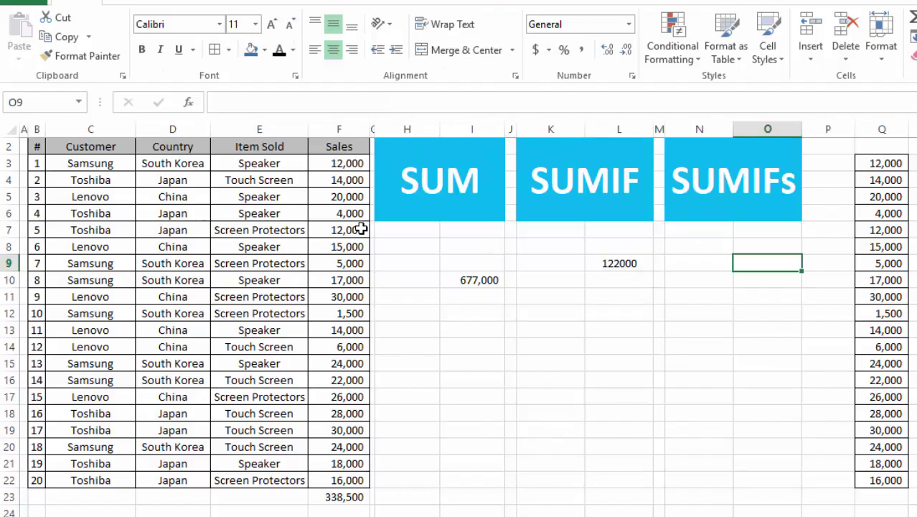
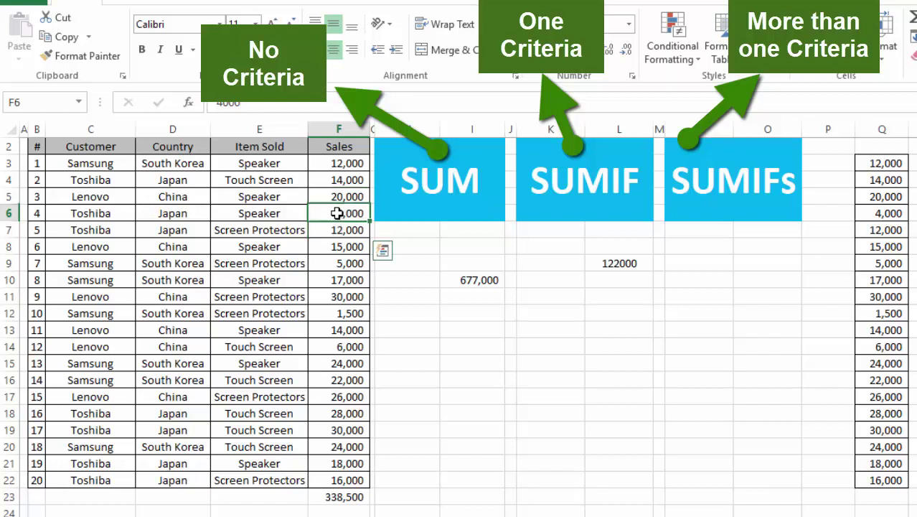
{"action": "left_click", "coordinate": [108, 218]}
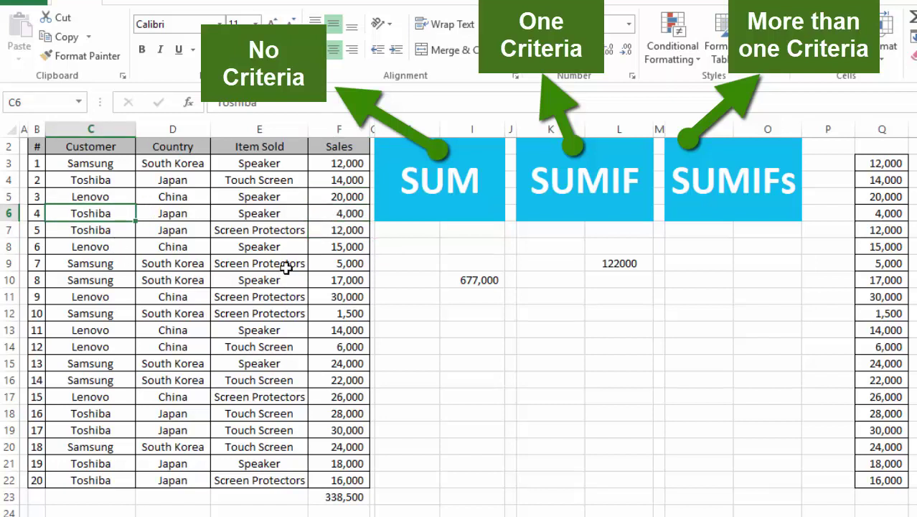
{"action": "left_click", "coordinate": [290, 213]}
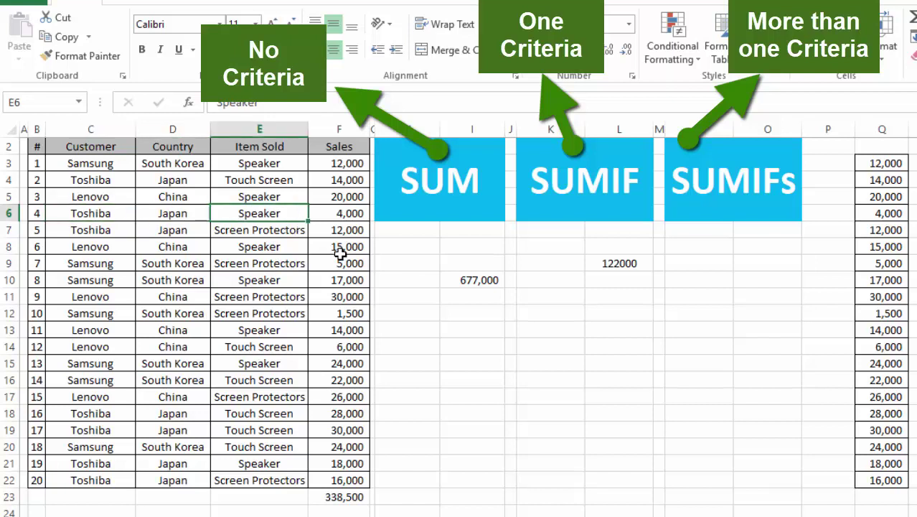
{"action": "left_click", "coordinate": [97, 214]}
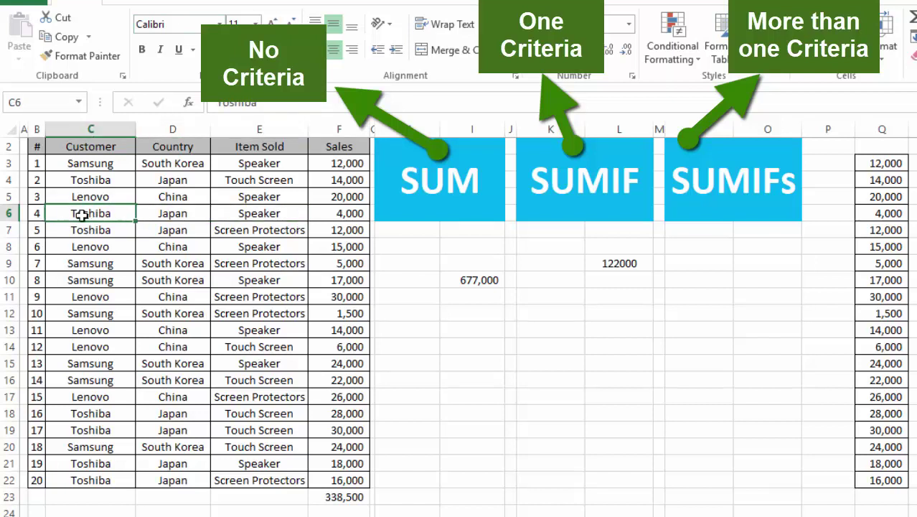
{"action": "left_click_drag", "start_coordinate": [82, 213], "coordinate": [96, 230]}
{"action": "left_click", "coordinate": [289, 209]}
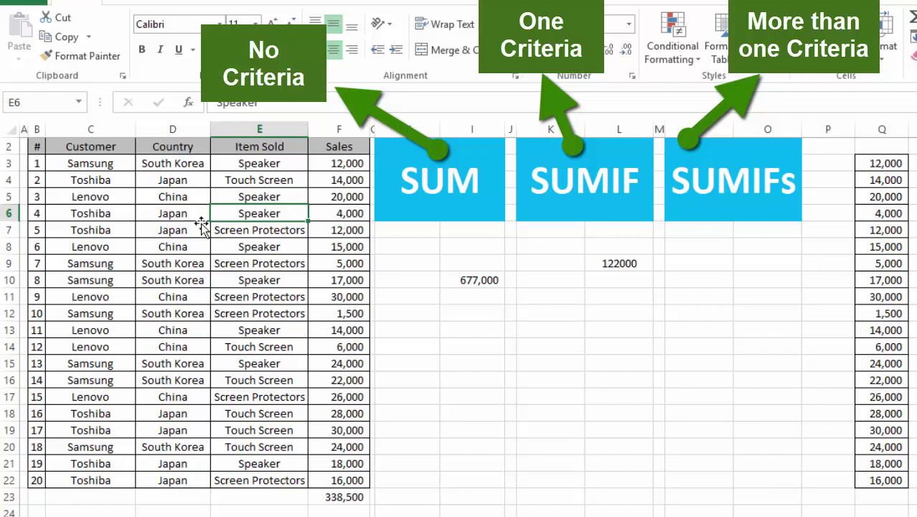
Step: Begin a SUMIFS formula in cell O9 with the Sales values F3:F22 as the sum range
{"action": "left_click", "coordinate": [759, 264]}
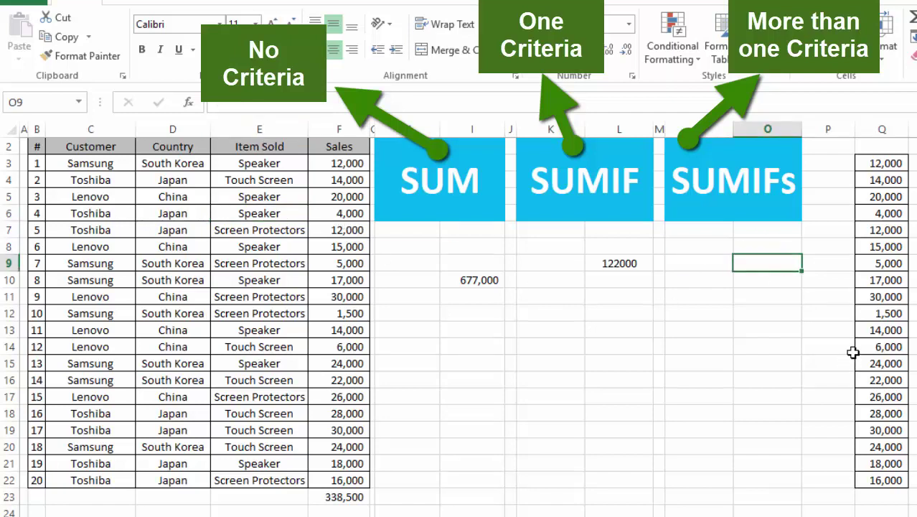
{"action": "type", "text": "=sumifs"}
{"action": "key", "text": "Tab"}
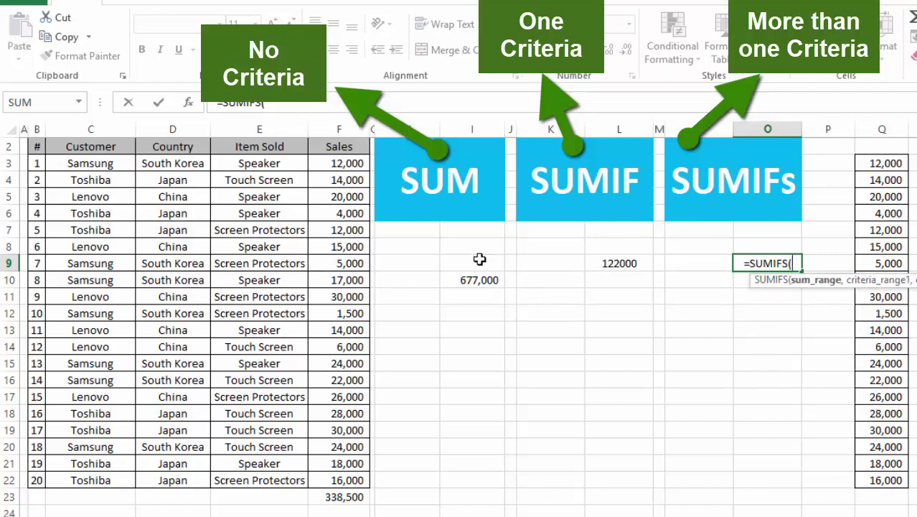
{"action": "left_click_drag", "start_coordinate": [351, 164], "coordinate": [336, 479]}
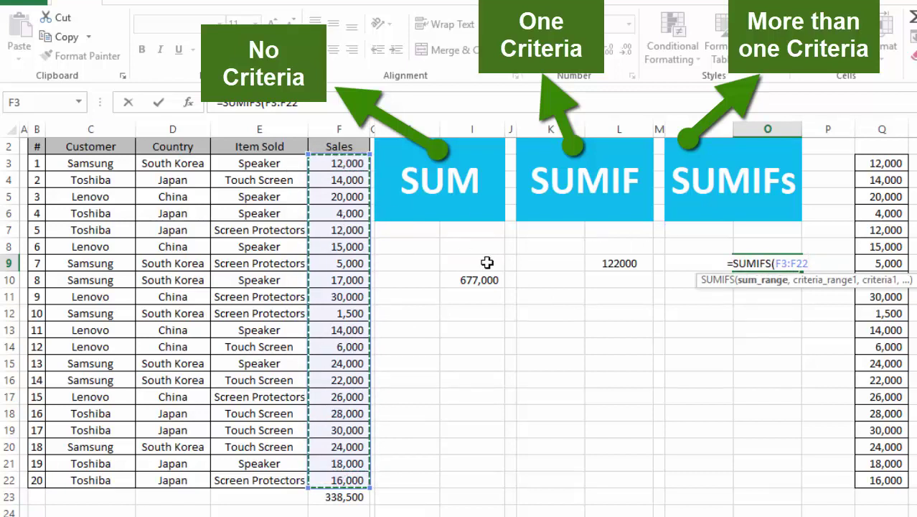
{"action": "type", "text": ","}
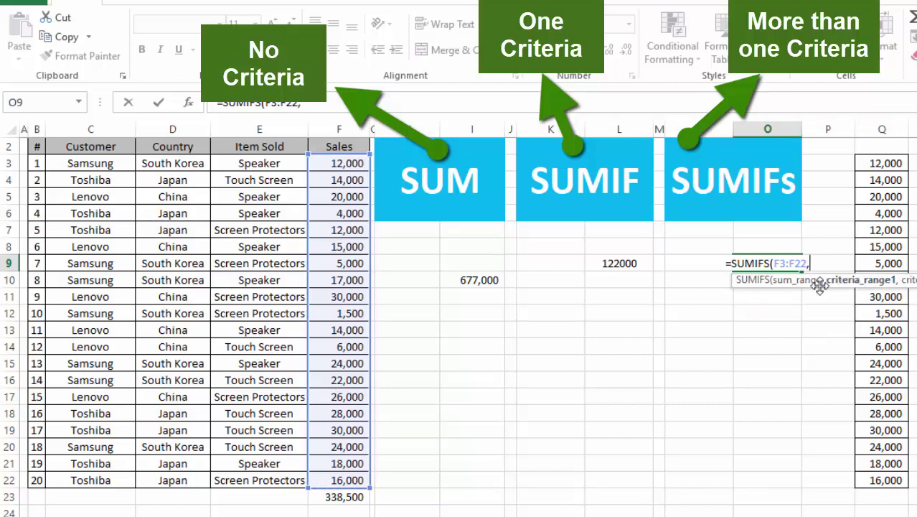
Step: Add the first SUMIFS condition, matching the Customer range C3:C22 against the Toshiba entry in C6
{"action": "left_click_drag", "start_coordinate": [105, 163], "coordinate": [87, 477]}
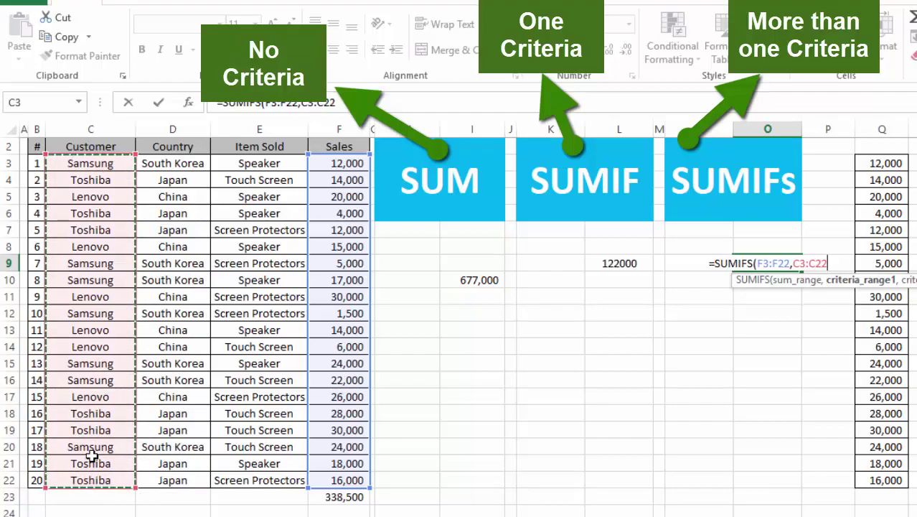
{"action": "type", "text": ","}
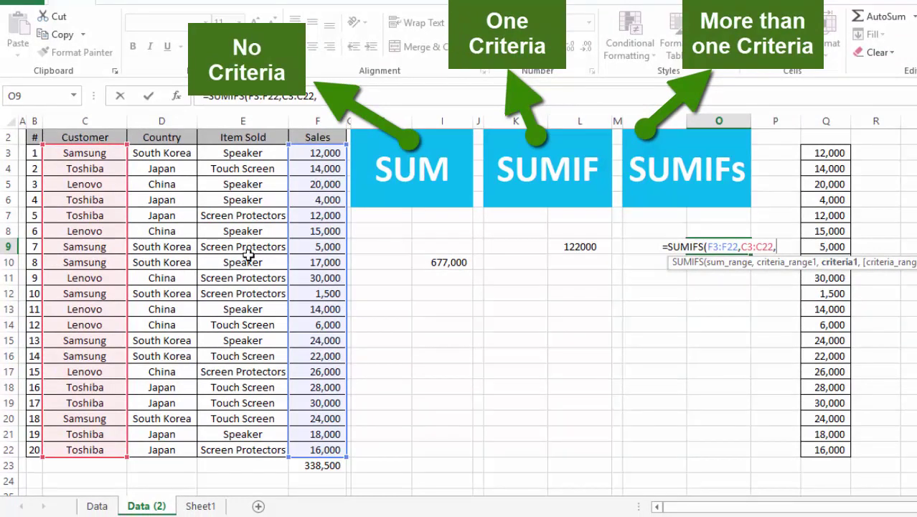
{"action": "left_click", "coordinate": [97, 199]}
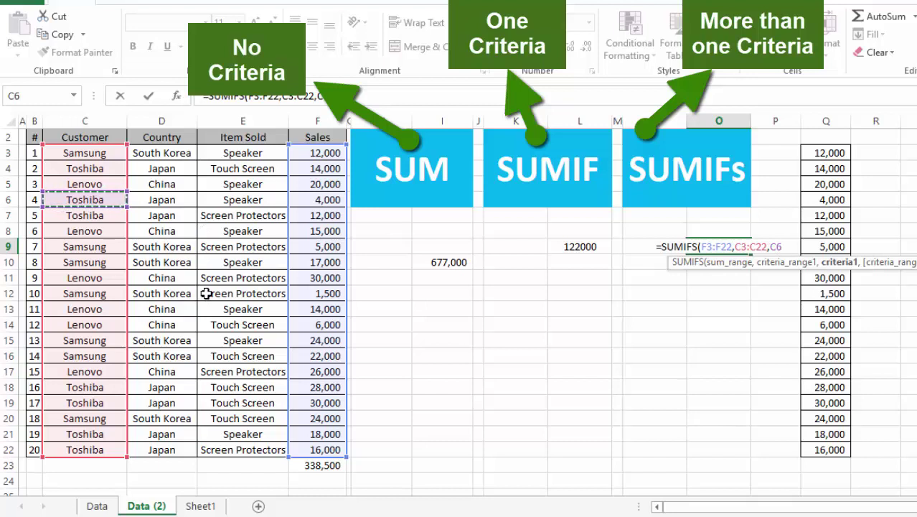
{"action": "type", "text": ","}
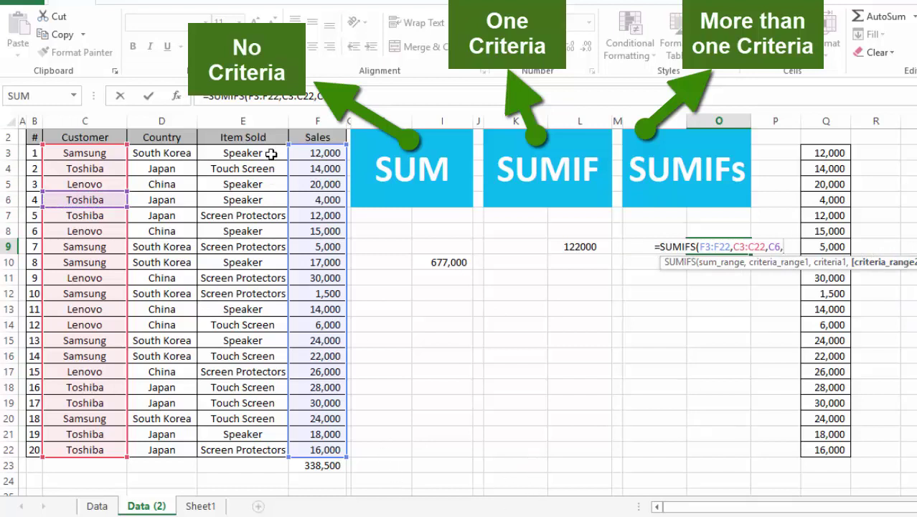
Step: Add the second SUMIFS condition, matching the Item Sold range E3:E22 against Speaker in E5, and finish the formula in O9
{"action": "left_click_drag", "start_coordinate": [271, 153], "coordinate": [270, 448]}
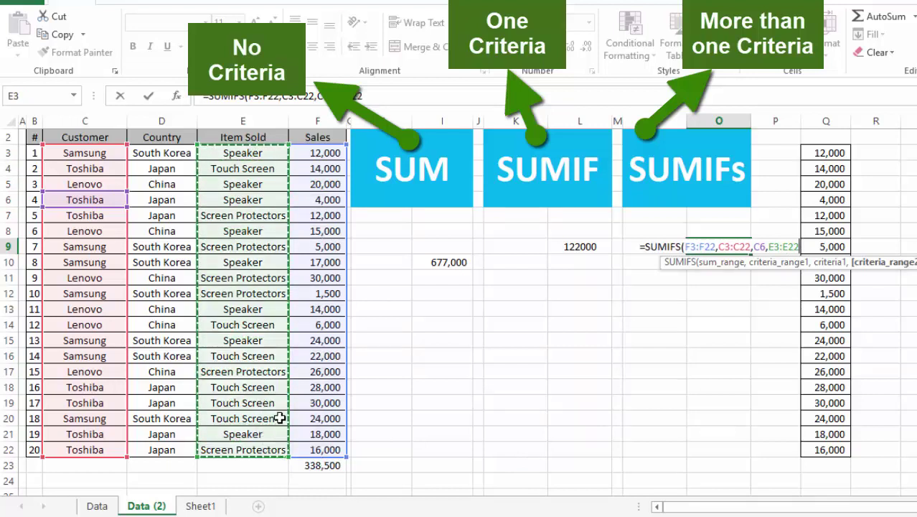
{"action": "type", "text": ","}
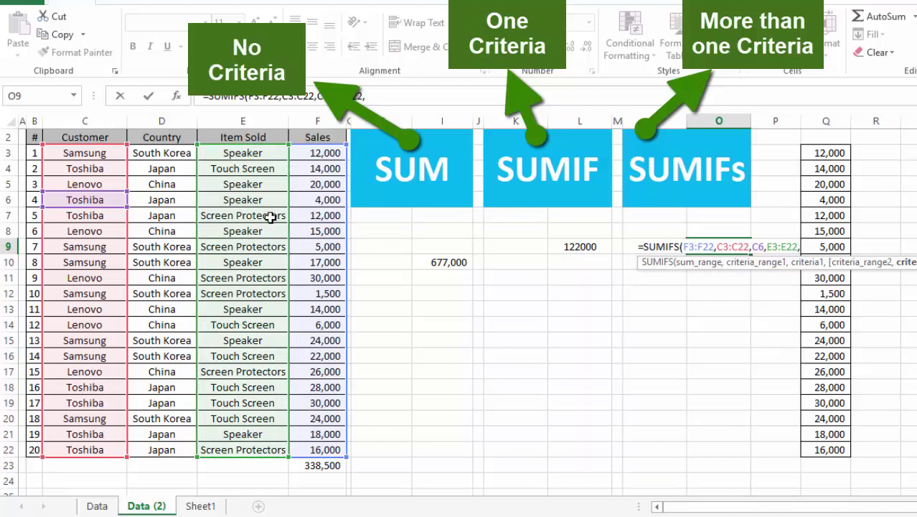
{"action": "left_click", "coordinate": [262, 185]}
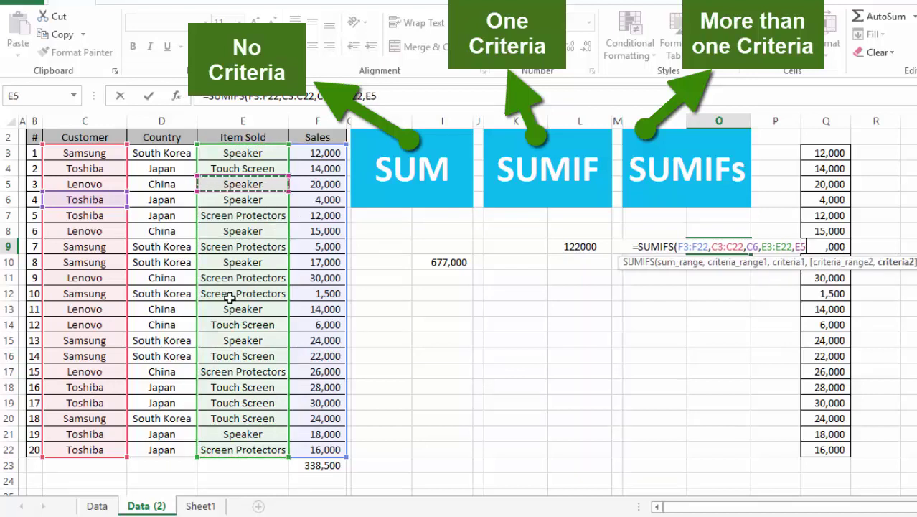
{"action": "type", "text": ")"}
{"action": "key", "text": "Return"}
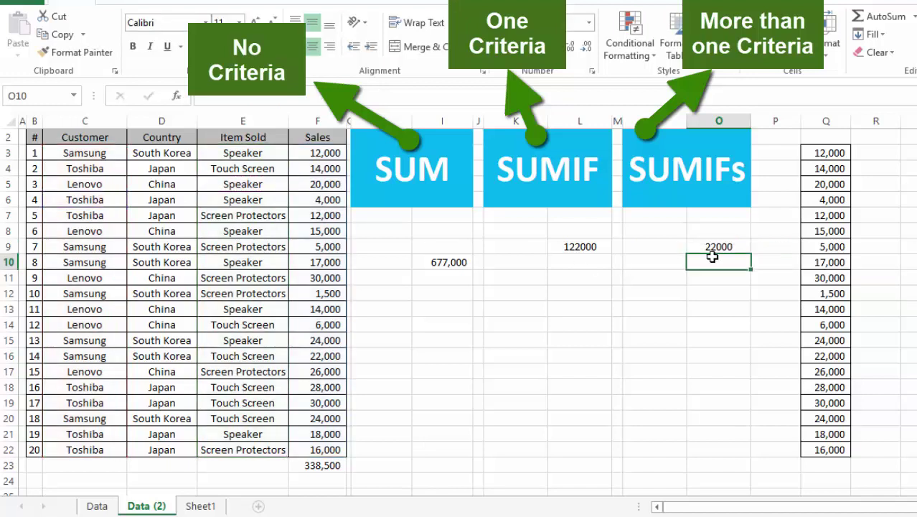
{"action": "left_click", "coordinate": [707, 248]}
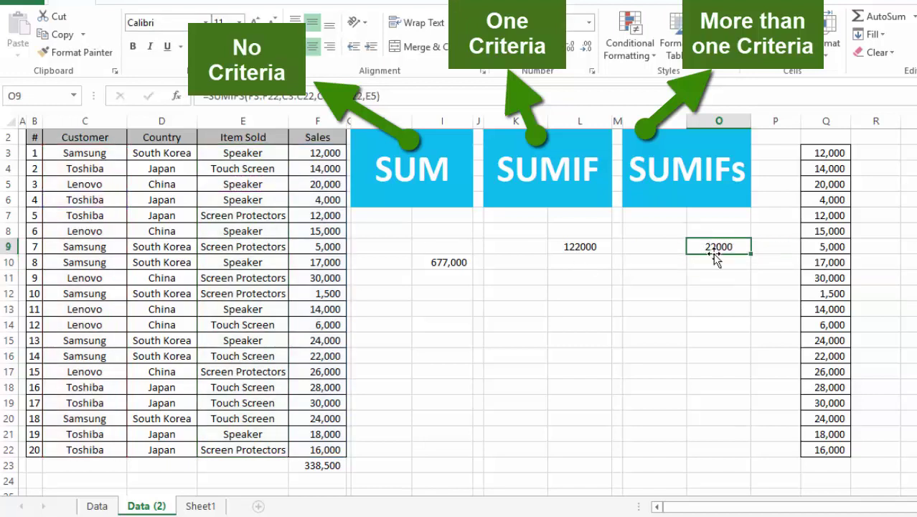